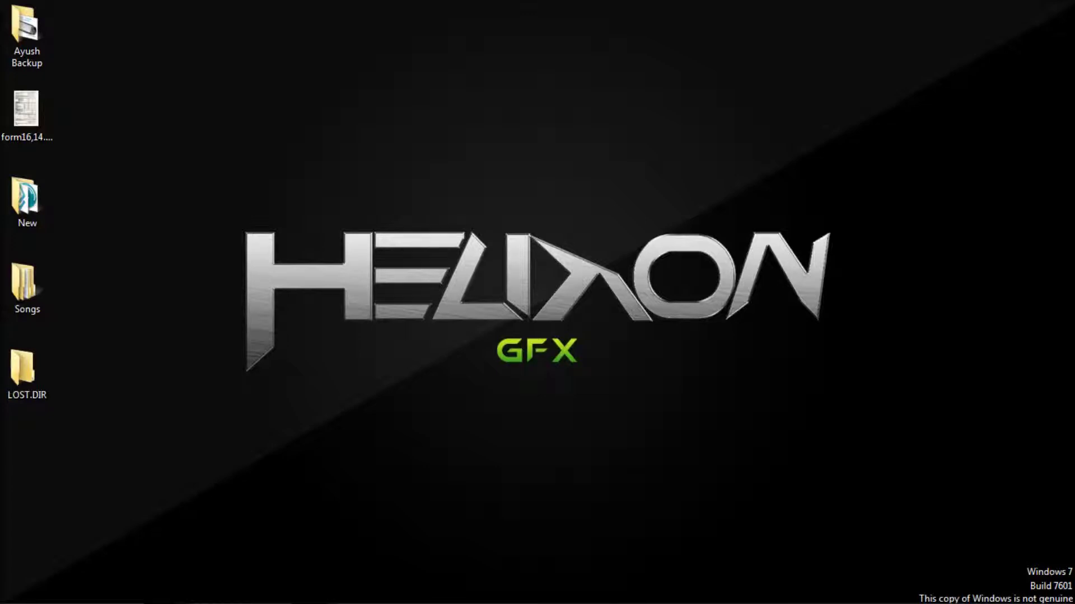
# Step: Restore the CINEMA 4D Studio window from the taskbar
pyautogui.click(166, 589)
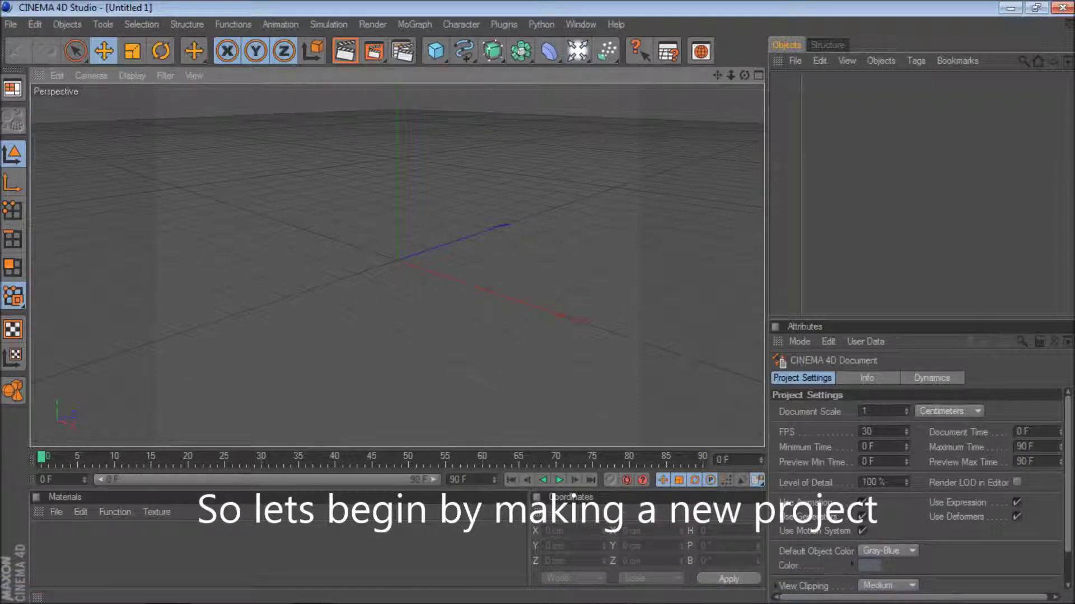
# Step: Start a new empty project and orbit the Perspective view to a near-level look at the grid
pyautogui.click(11, 24)
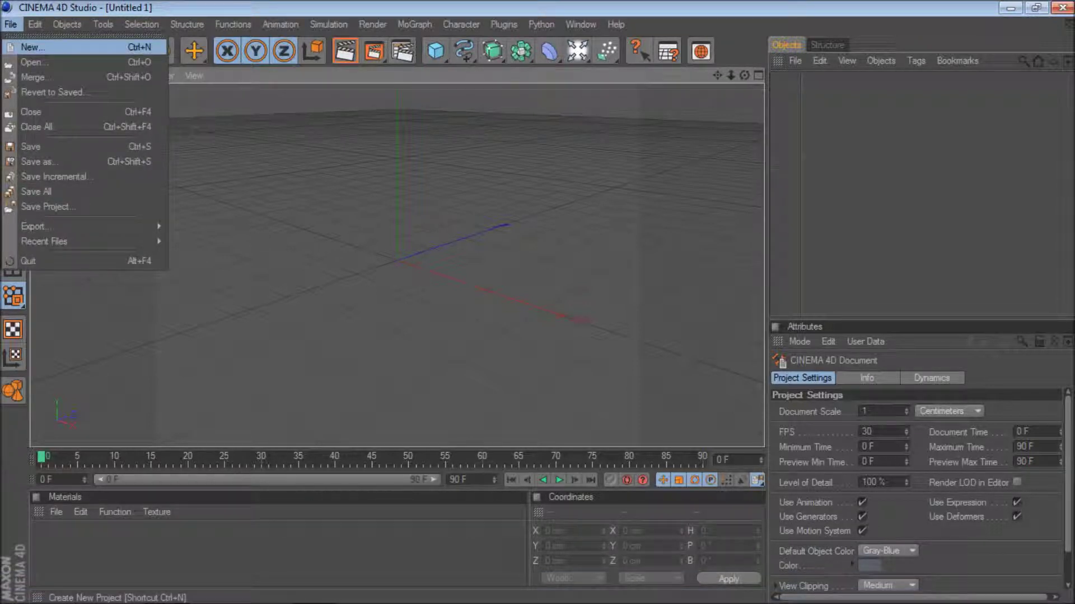
pyautogui.click(33, 47)
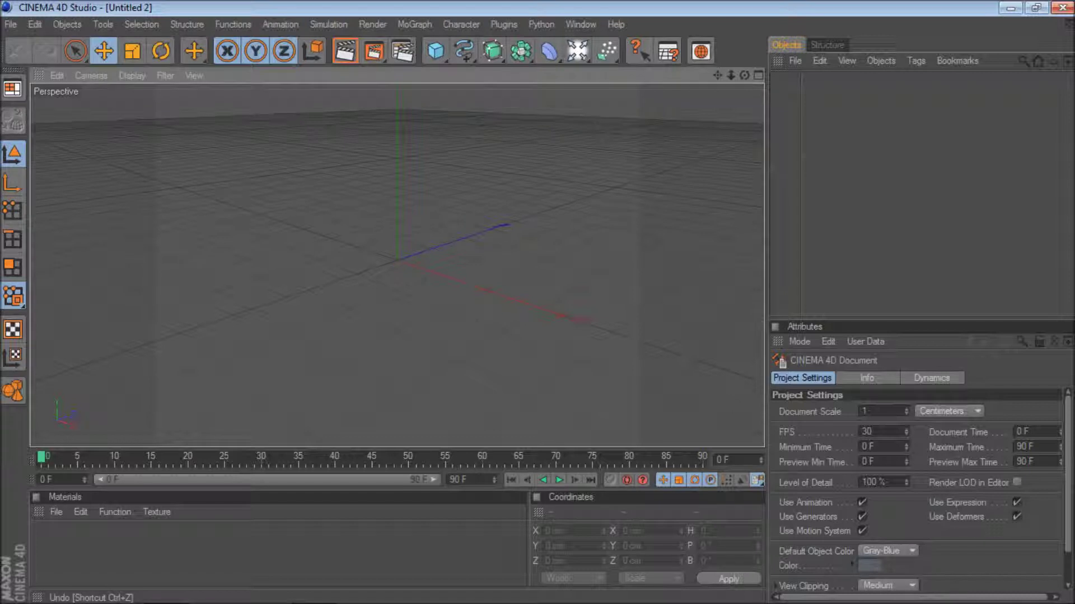
pyautogui.keyDown('alt'); pyautogui.moveTo(392, 252); pyautogui.dragTo(425, 235); pyautogui.keyUp('alt')
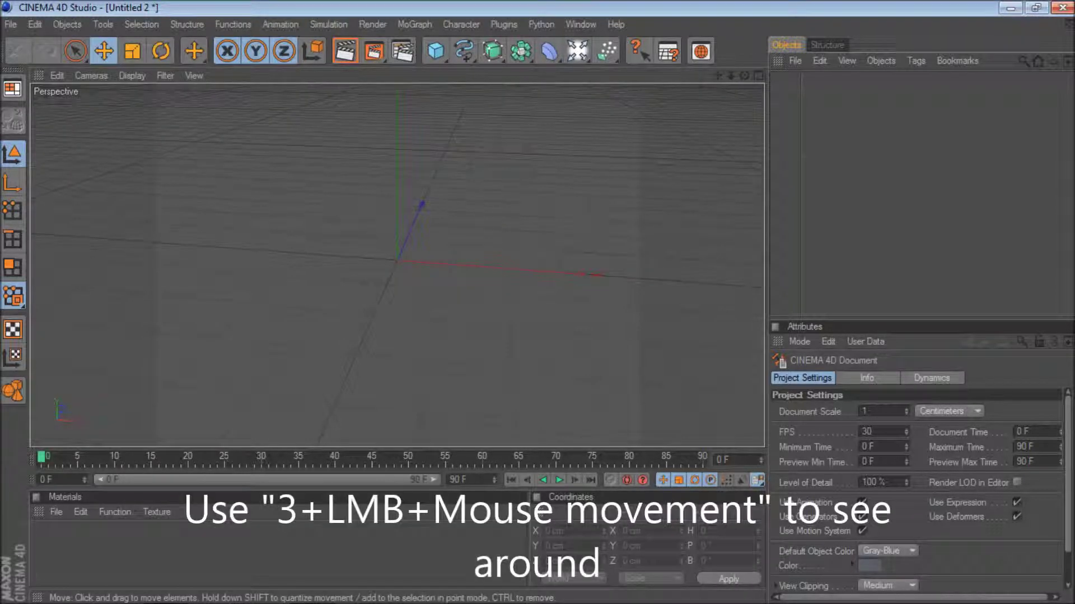
pyautogui.moveTo(425, 235)
pyautogui.mouseDown()
pyautogui.moveTo(403, 269)
pyautogui.moveTo(414, 247)
pyautogui.mouseUp()
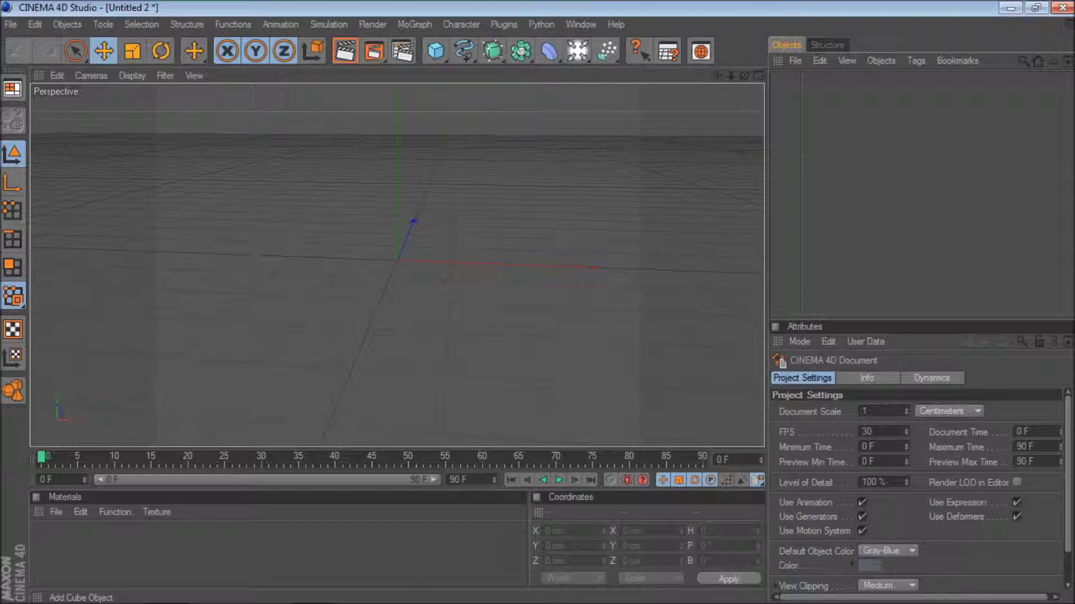
pyautogui.click(414, 24)
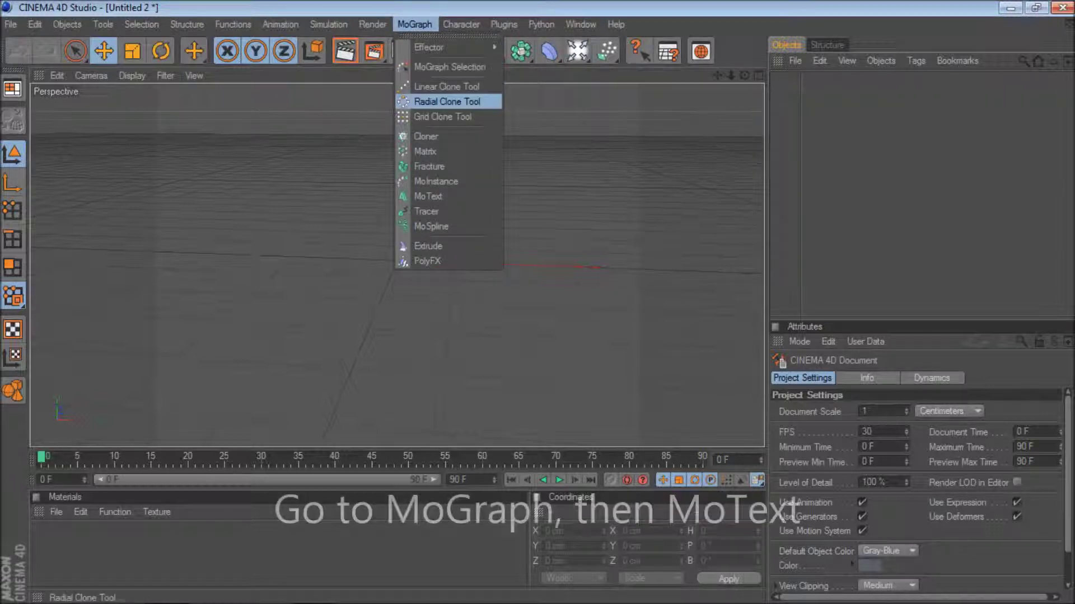
# Step: Add a MoText object showing 'Text' and dismiss the MAXON Online Updater popup
pyautogui.click(427, 196)
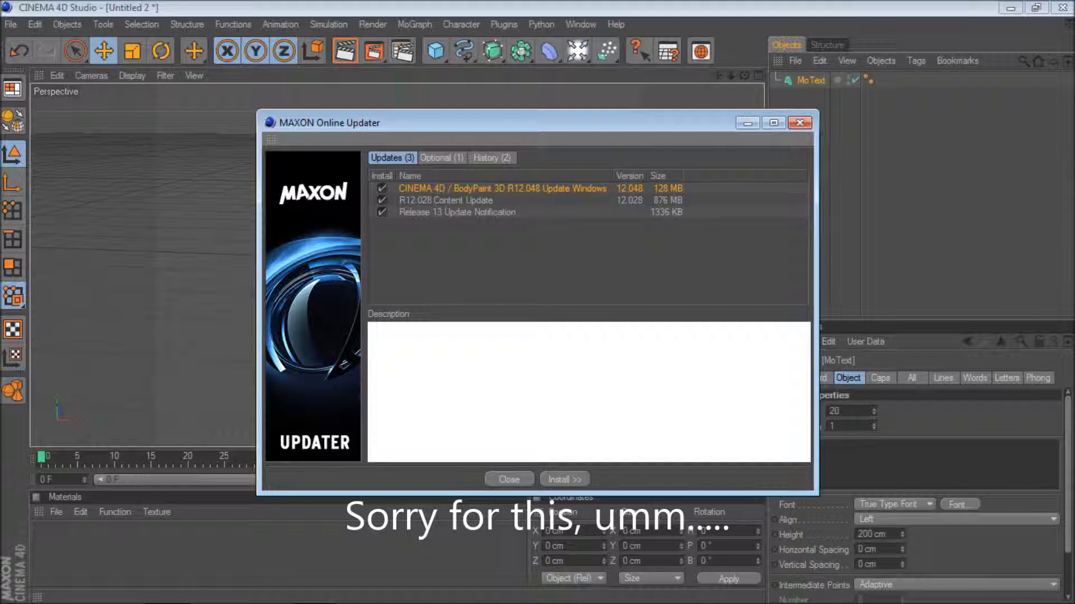
pyautogui.press('Escape')
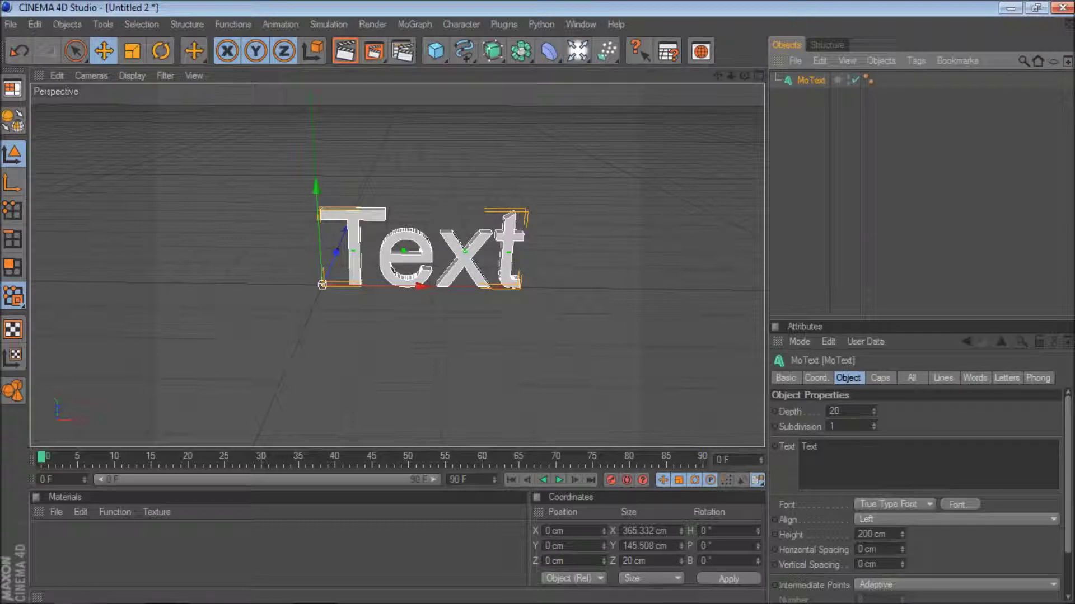
# Step: Change the MoText word to 'TEXT' and try the Backslash, Bauer and Broadway fonts
pyautogui.click(818, 446)
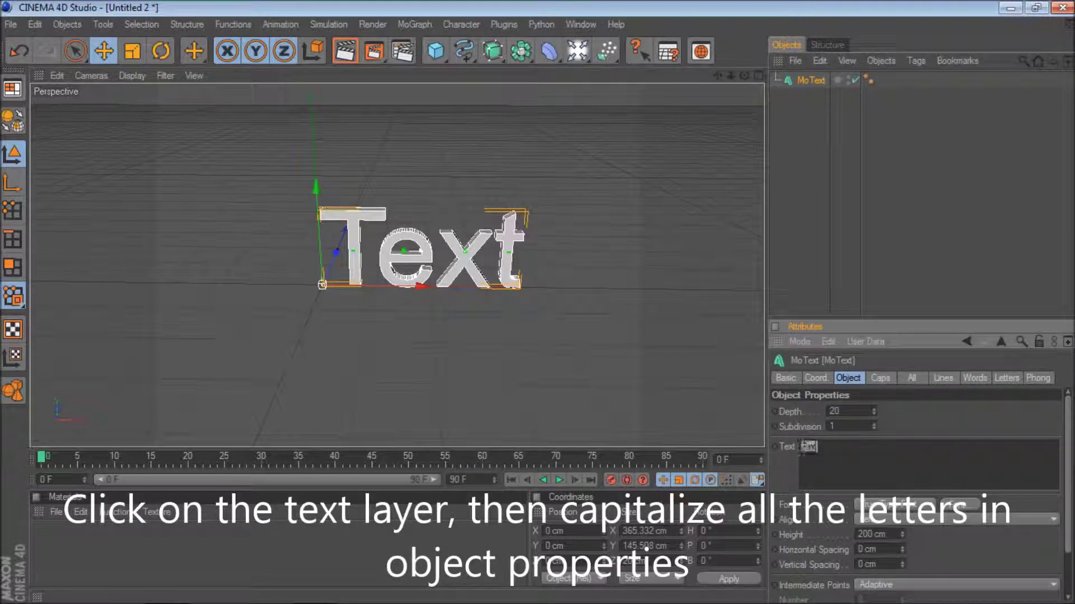
pyautogui.doubleClick(808, 446)
pyautogui.write('TEXT')
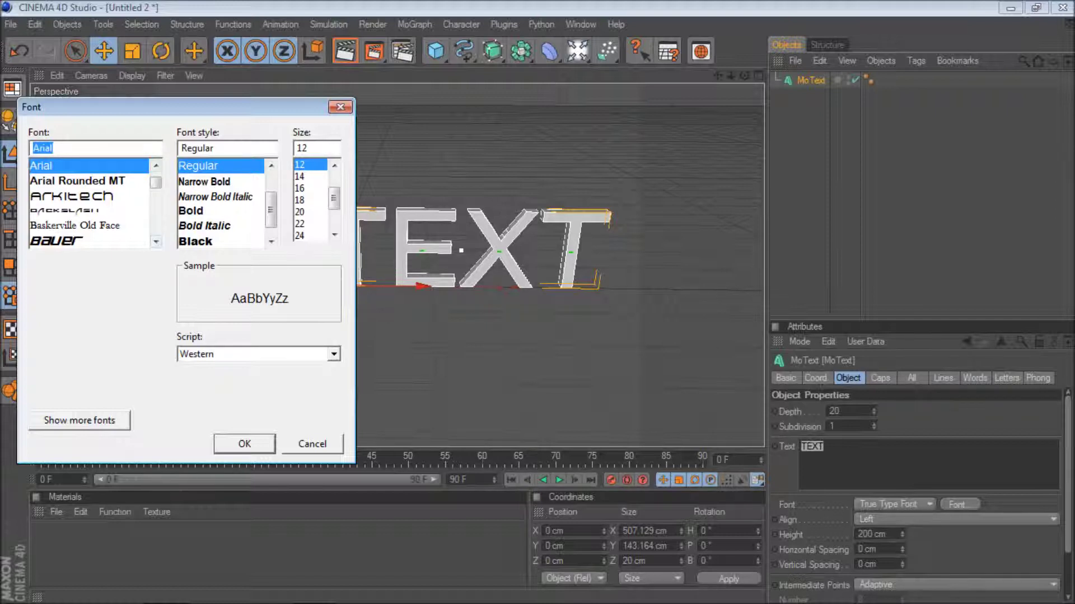
pyautogui.press('Down')
pyautogui.press('Down')
pyautogui.press('Down')
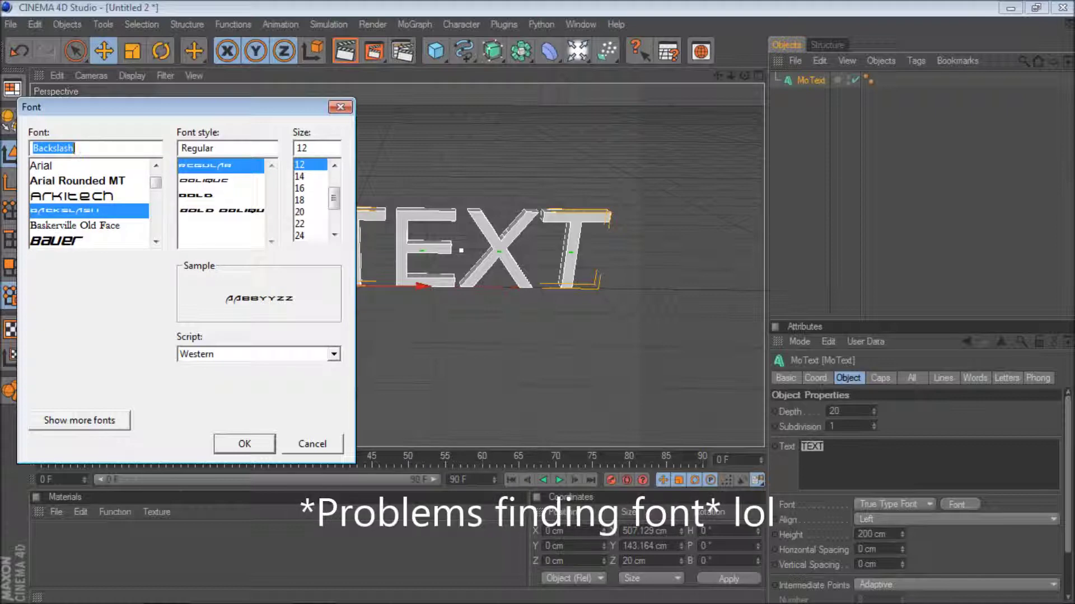
pyautogui.press('Return')
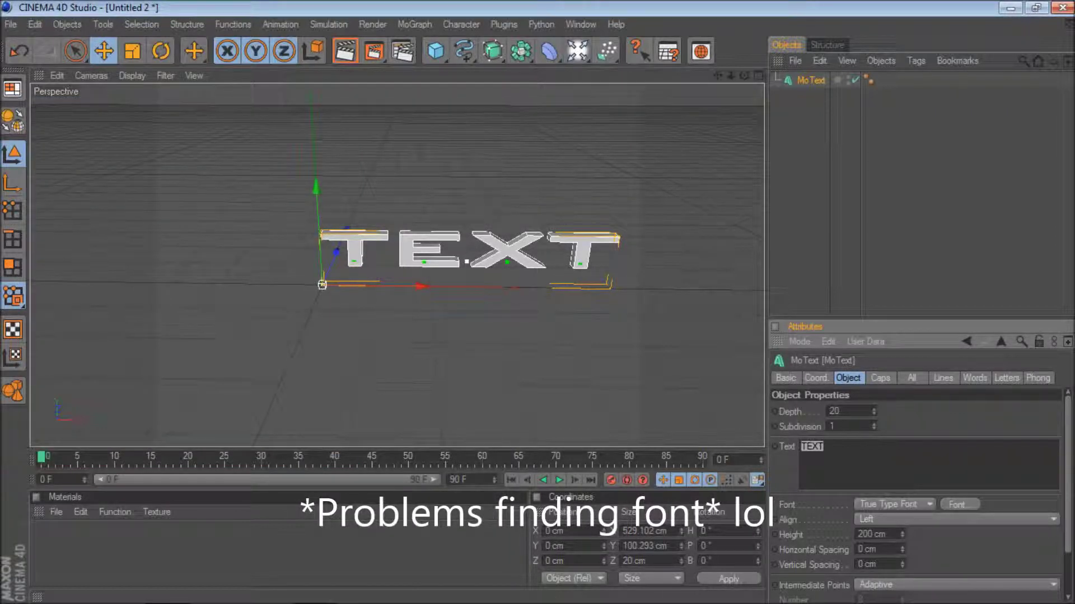
pyautogui.press('Return')
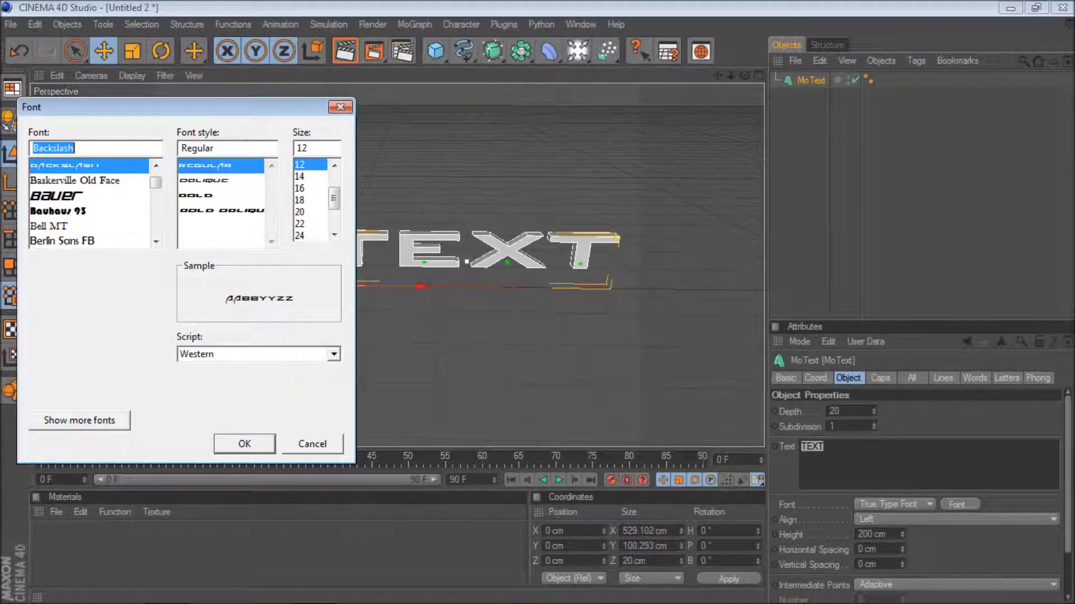
pyautogui.press('Down')
pyautogui.press('Down')
pyautogui.scroll(-2, 89, 203)
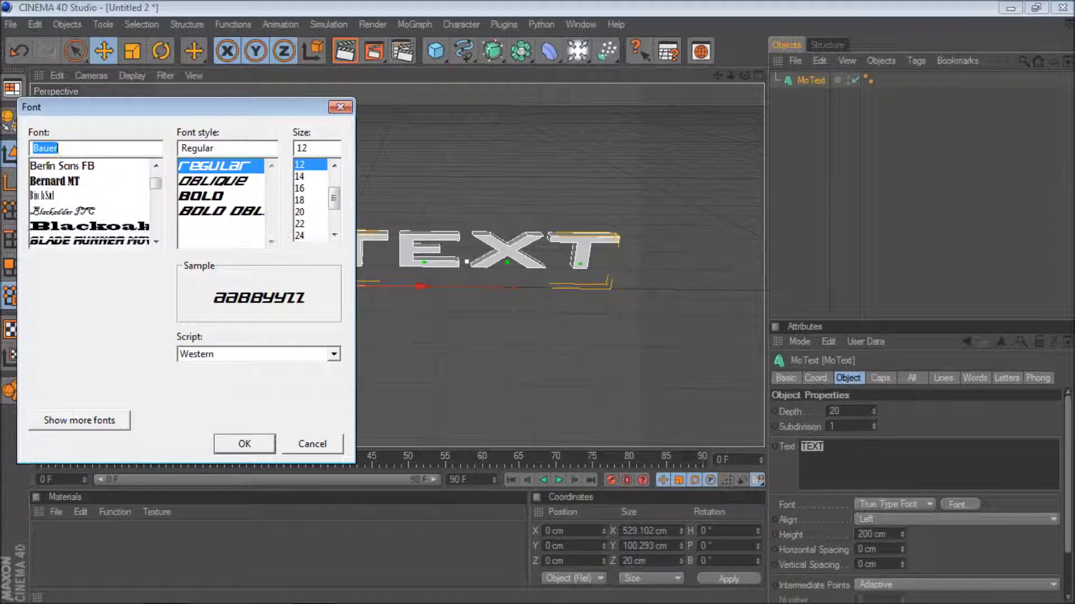
pyautogui.scroll(-2, 90, 203)
pyautogui.scroll(-1, 89, 203)
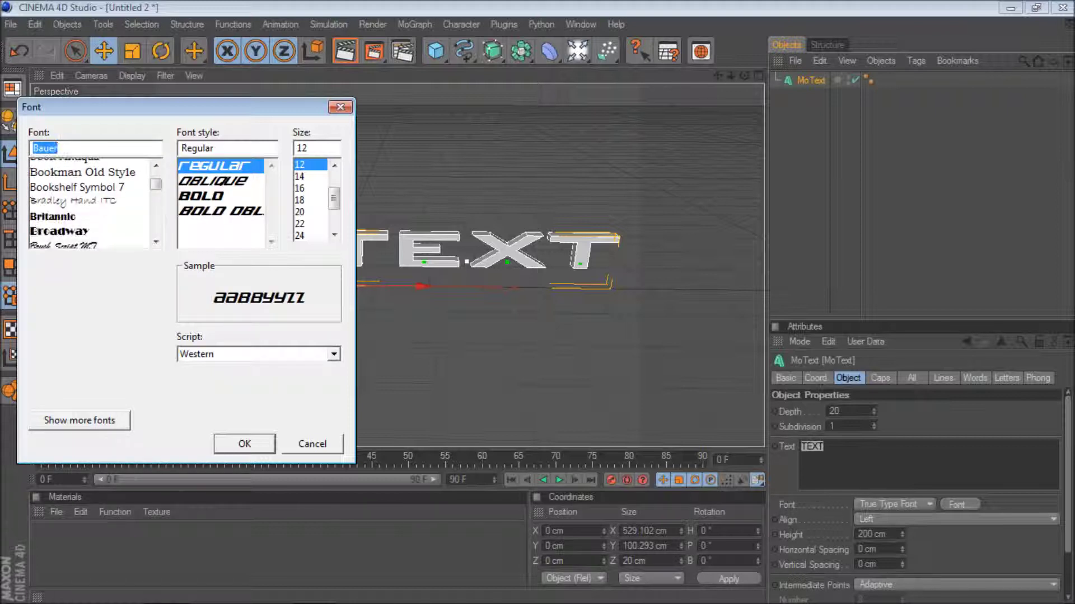
pyautogui.scroll(-1, 90, 203)
pyautogui.click(59, 166)
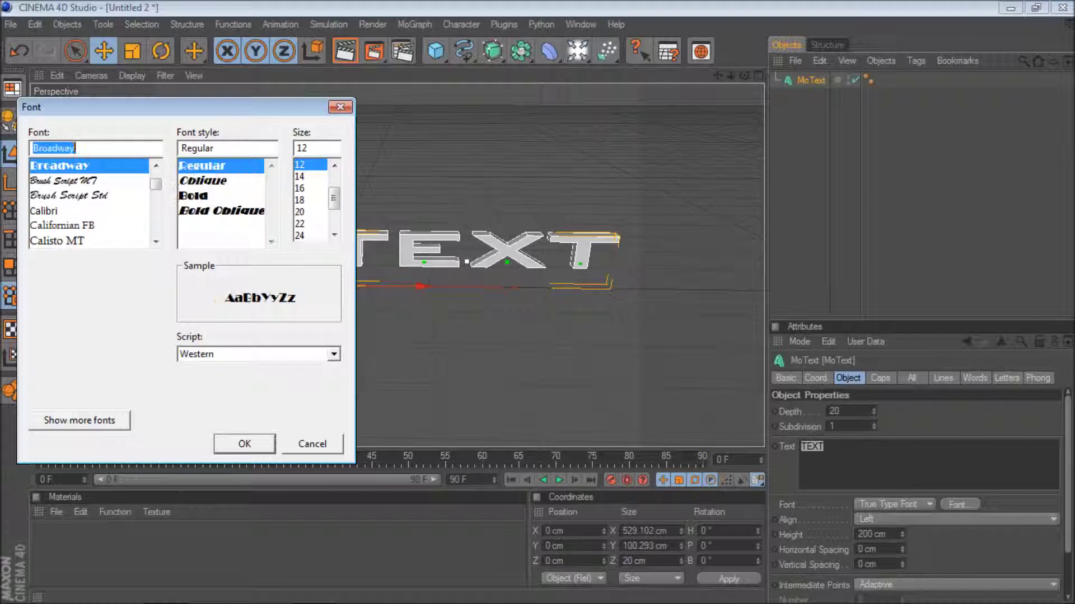
pyautogui.press('Return')
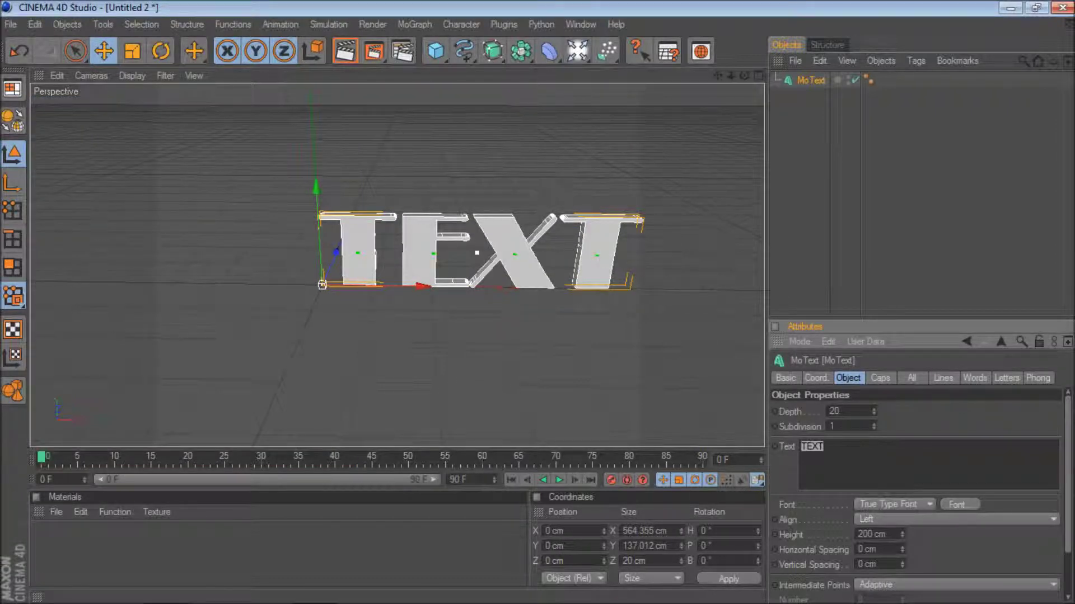
# Step: Switch the TEXT font from Broadway to Arkitech
pyautogui.click(959, 505)
pyautogui.scroll(-1, 89, 203)
pyautogui.scroll(-1, 90, 203)
pyautogui.scroll(3, 90, 202)
pyautogui.scroll(2, 89, 203)
pyautogui.scroll(1, 90, 203)
pyautogui.scroll(1, 90, 202)
pyautogui.scroll(1, 90, 202)
pyautogui.scroll(1, 90, 203)
pyautogui.click(71, 241)
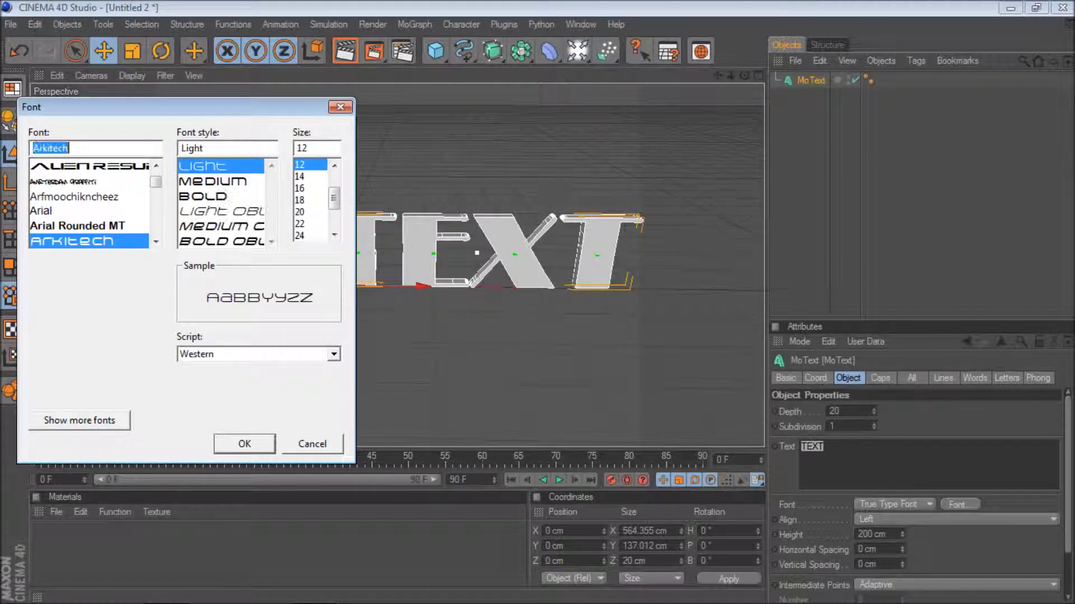
pyautogui.press('Return')
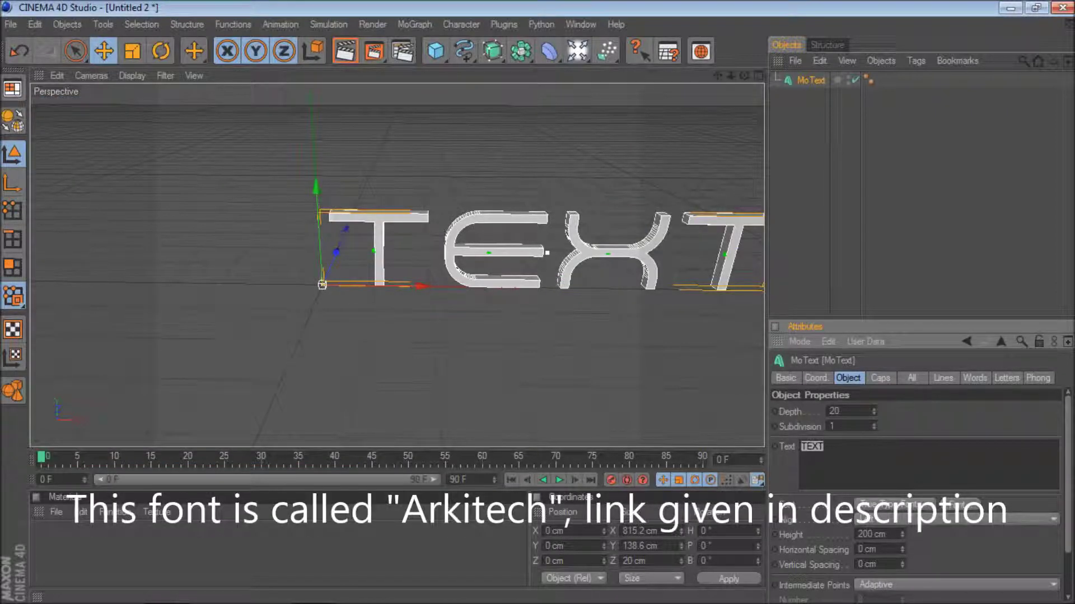
# Step: Set the MoText extrusion depth to 80 and orbit around the thicker letters
pyautogui.moveTo(391, 280)
pyautogui.keyDown('alt'); pyautogui.mouseDown(button='middle')
pyautogui.moveTo(382, 241)
pyautogui.moveTo(352, 247)
pyautogui.moveTo(316, 277)
pyautogui.mouseUp(button='middle'); pyautogui.keyUp('alt')
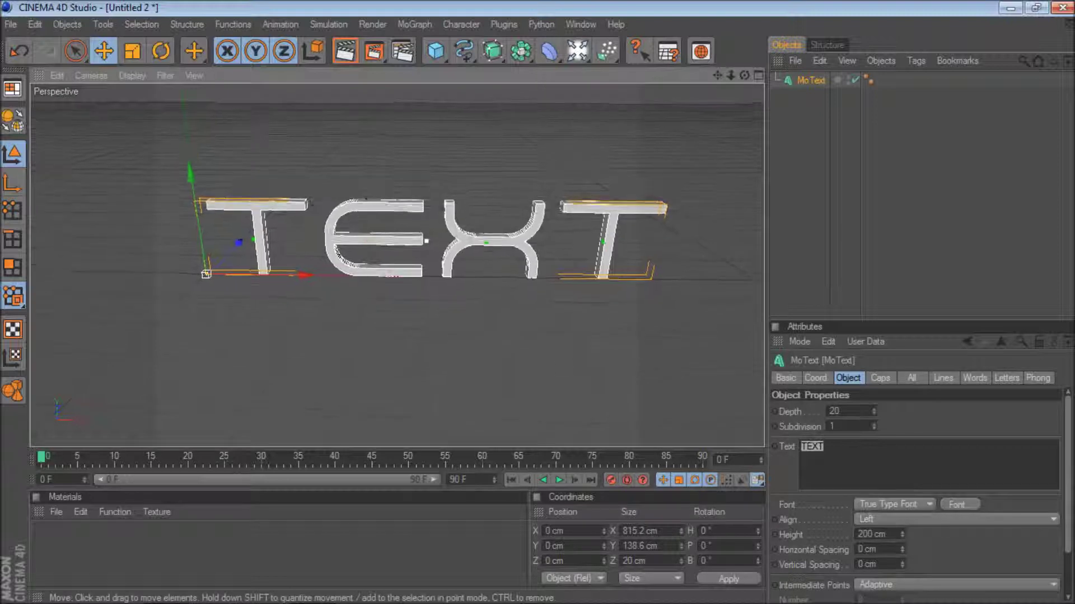
pyautogui.keyDown('alt'); pyautogui.moveTo(392, 252); pyautogui.dragTo(288, 257); pyautogui.keyUp('alt')
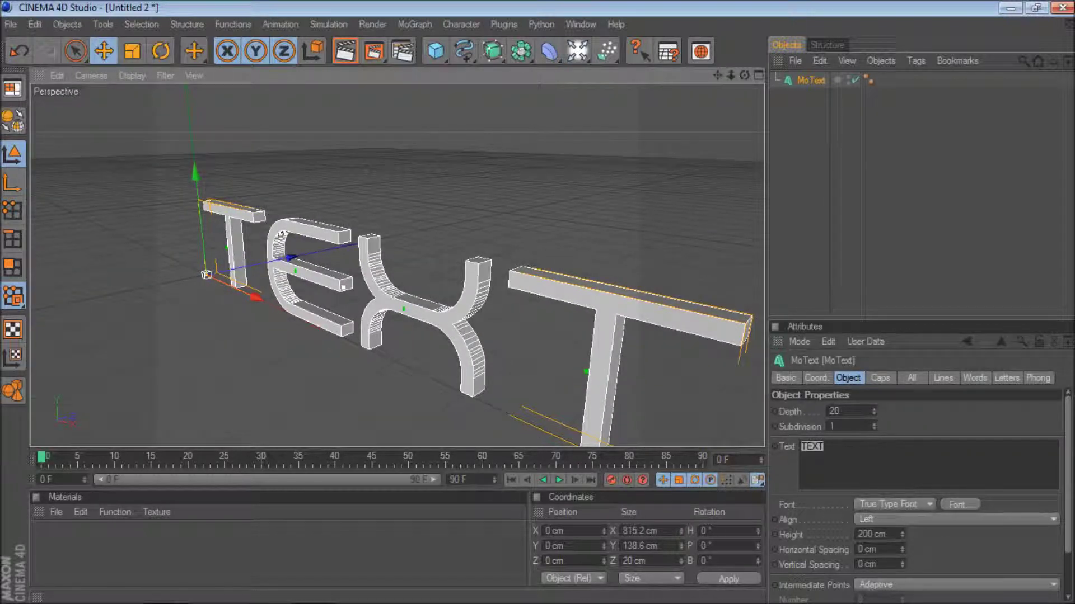
pyautogui.doubleClick(837, 411)
pyautogui.write('80')
pyautogui.press('Return')
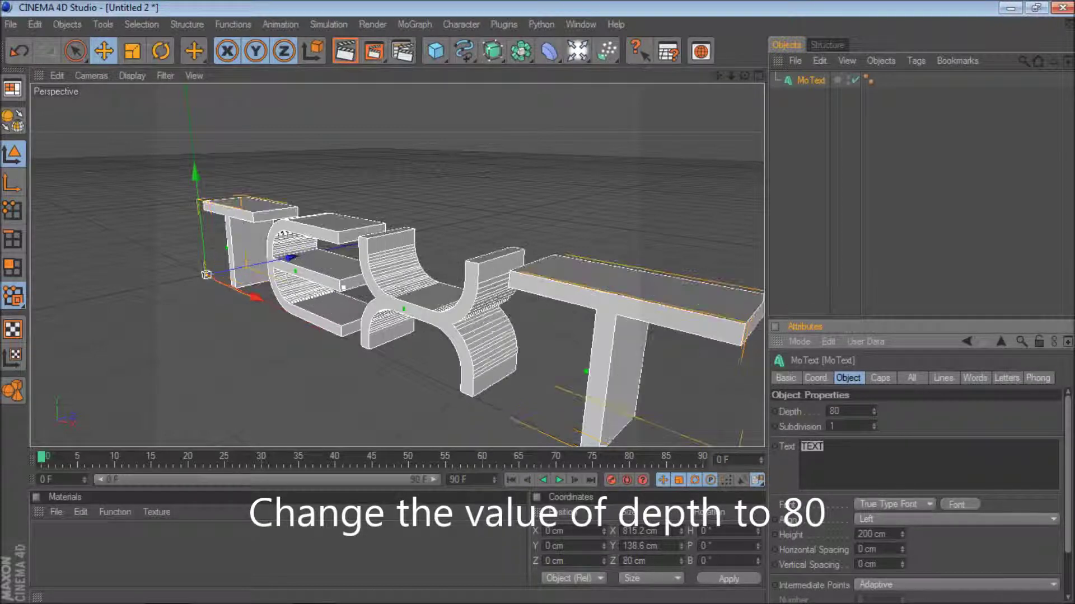
pyautogui.moveTo(392, 252)
pyautogui.keyDown('alt'); pyautogui.mouseDown()
pyautogui.moveTo(352, 235)
pyautogui.moveTo(336, 213)
pyautogui.moveTo(369, 246)
pyautogui.moveTo(417, 235)
pyautogui.moveTo(392, 212)
pyautogui.moveTo(375, 241)
pyautogui.moveTo(370, 224)
pyautogui.mouseUp(); pyautogui.keyUp('alt')
# Step: Pull the view out of the text and Ctrl-drag MoText to create the copy MoText.1
pyautogui.scroll(2, 397, 264)
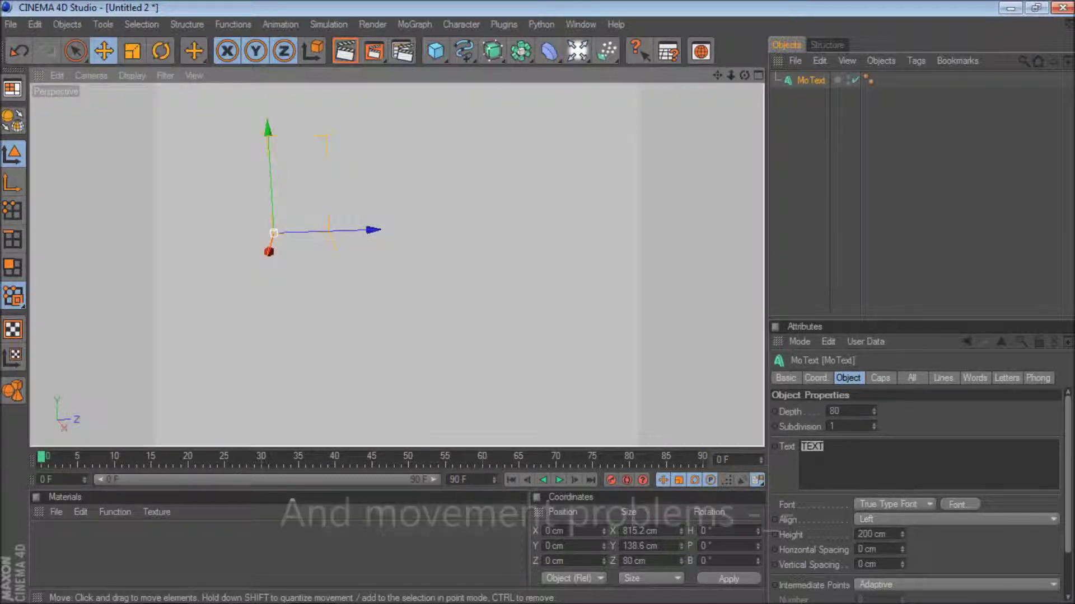
pyautogui.moveTo(397, 265)
pyautogui.keyDown('alt'); pyautogui.mouseDown()
pyautogui.moveTo(336, 246)
pyautogui.moveTo(408, 244)
pyautogui.mouseUp(); pyautogui.keyUp('alt')
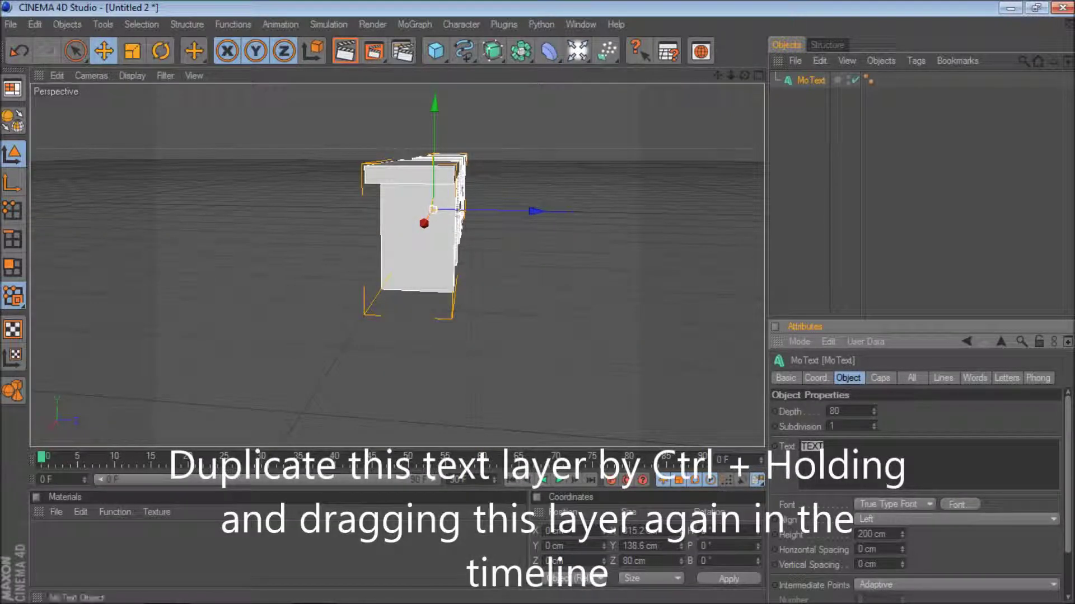
pyautogui.keyDown('ctrl'); pyautogui.moveTo(810, 80); pyautogui.dragTo(810, 97); pyautogui.keyUp('ctrl')
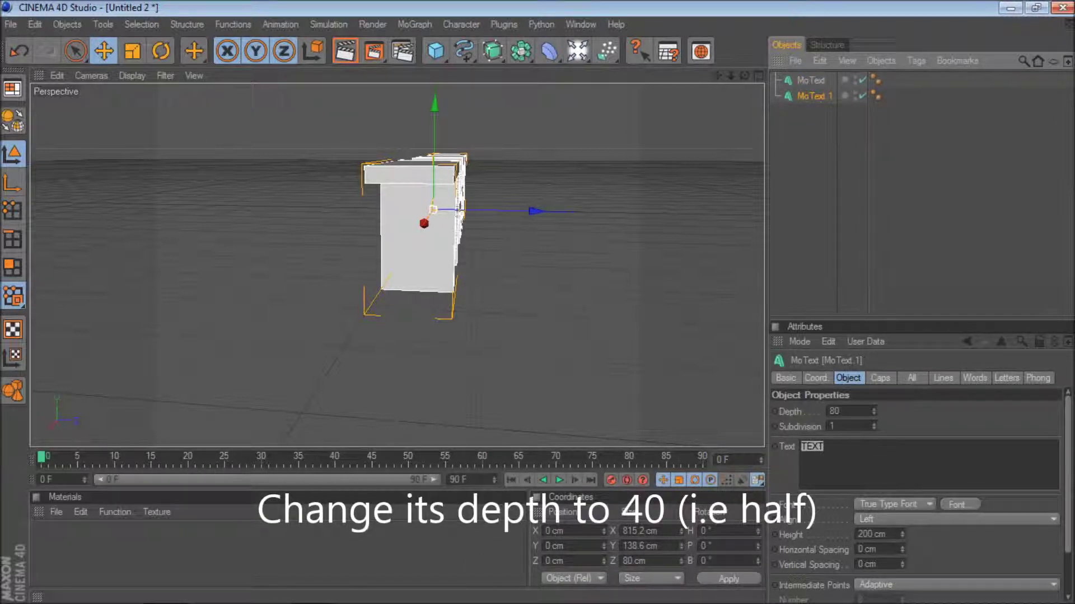
pyautogui.click(848, 411)
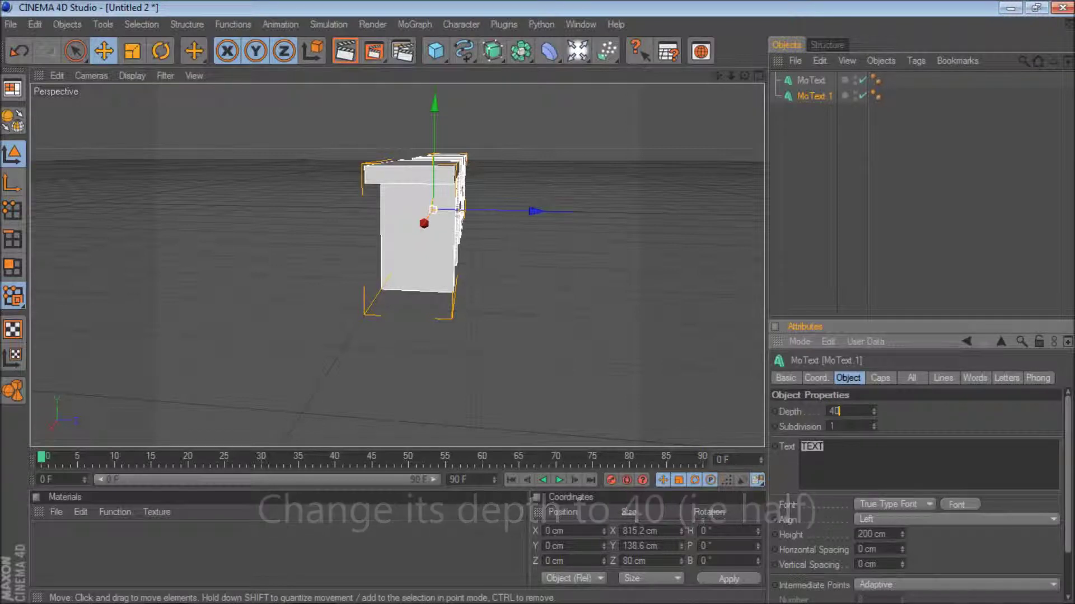
# Step: Give MoText.1 a depth of 40 and shift it slightly along Z to about 20.2 cm
pyautogui.write('40')
pyautogui.press('Return')
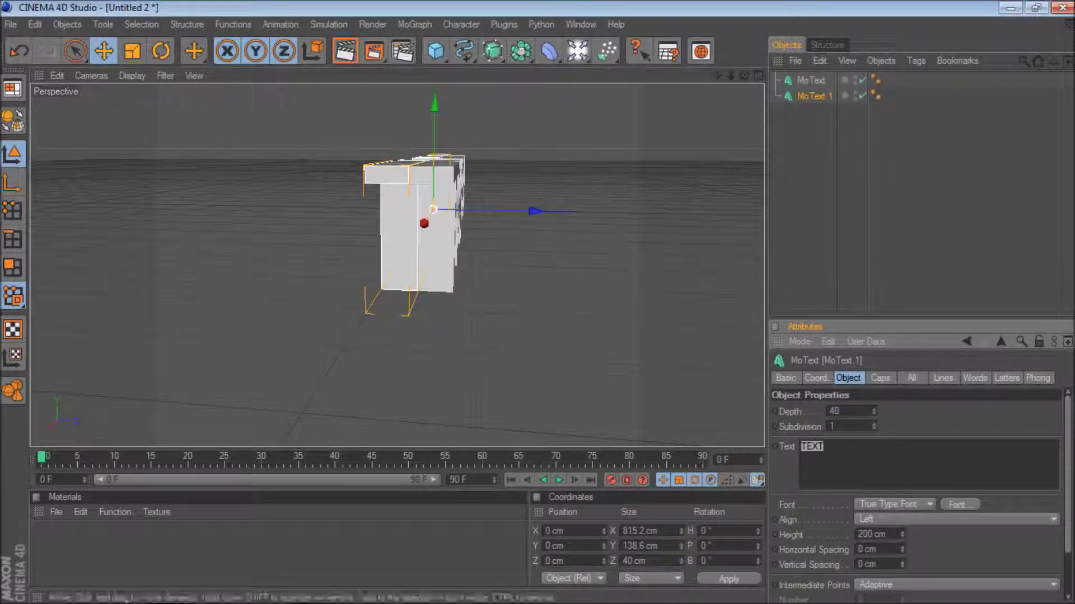
pyautogui.keyDown('alt'); pyautogui.moveTo(504, 252); pyautogui.dragTo(476, 252); pyautogui.keyUp('alt')
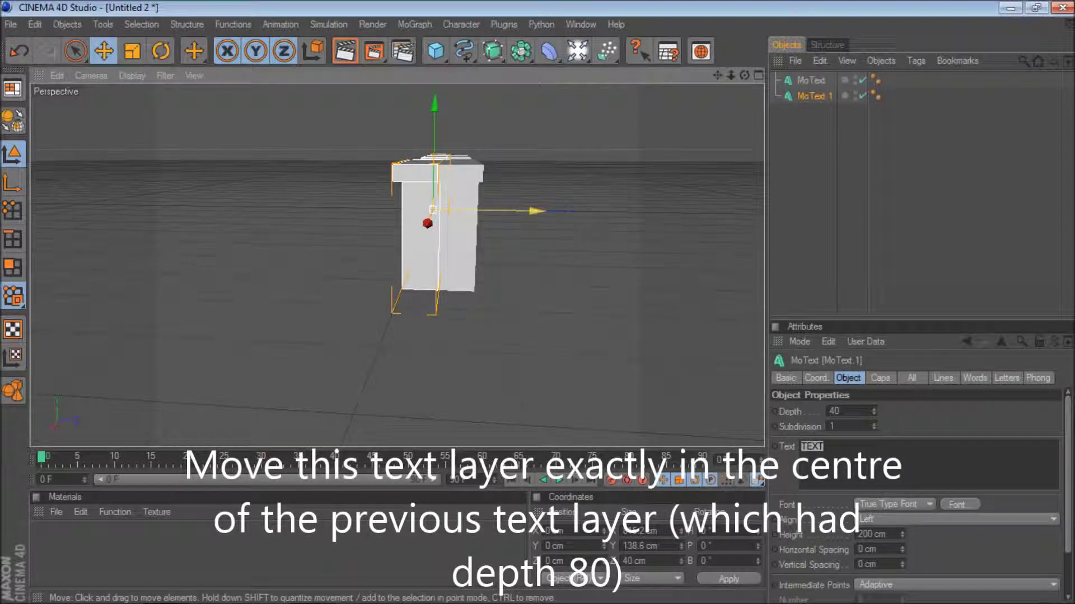
pyautogui.moveTo(534, 211); pyautogui.dragTo(543, 211)
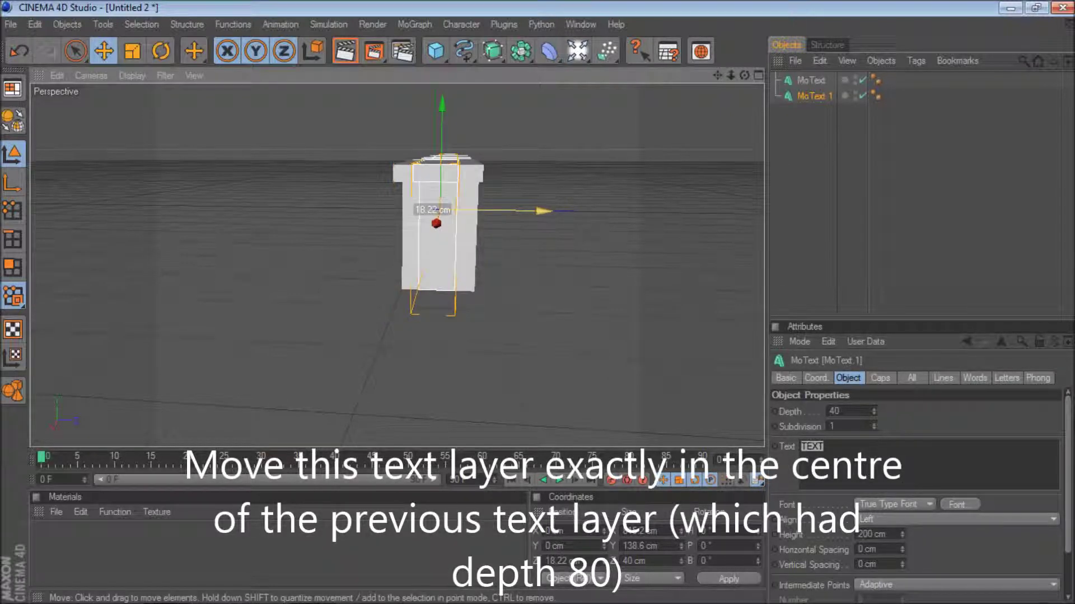
pyautogui.keyDown('alt'); pyautogui.moveTo(543, 211); pyautogui.dragTo(504, 213); pyautogui.keyUp('alt')
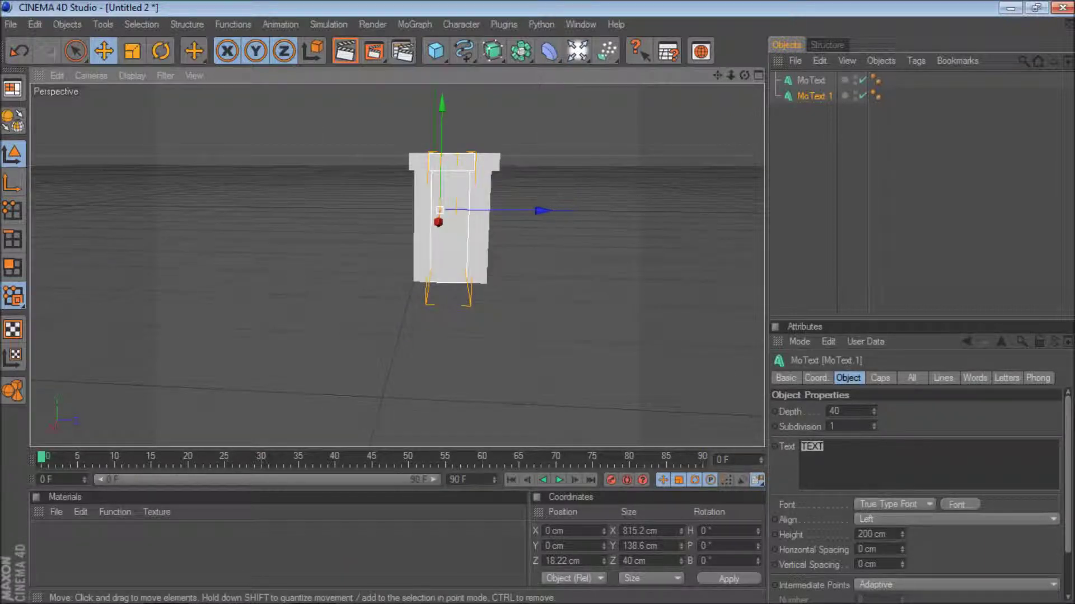
pyautogui.moveTo(539, 211); pyautogui.dragTo(543, 211)
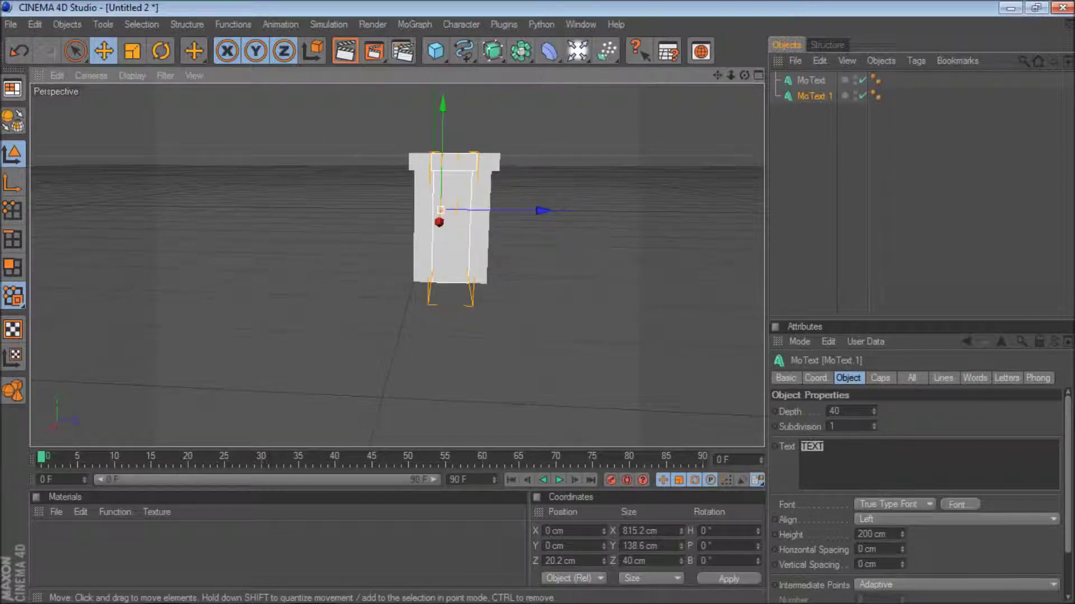
# Step: Set both Start and End caps of MoText.1 to Fillet Cap with a 5 cm radius
pyautogui.click(880, 378)
pyautogui.click(888, 410)
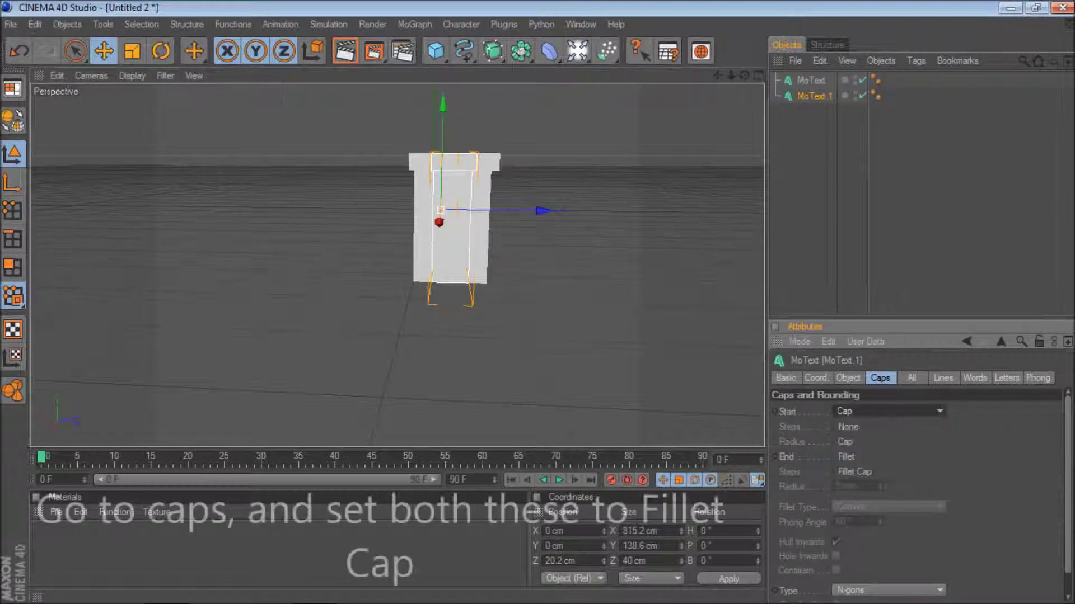
pyautogui.click(853, 473)
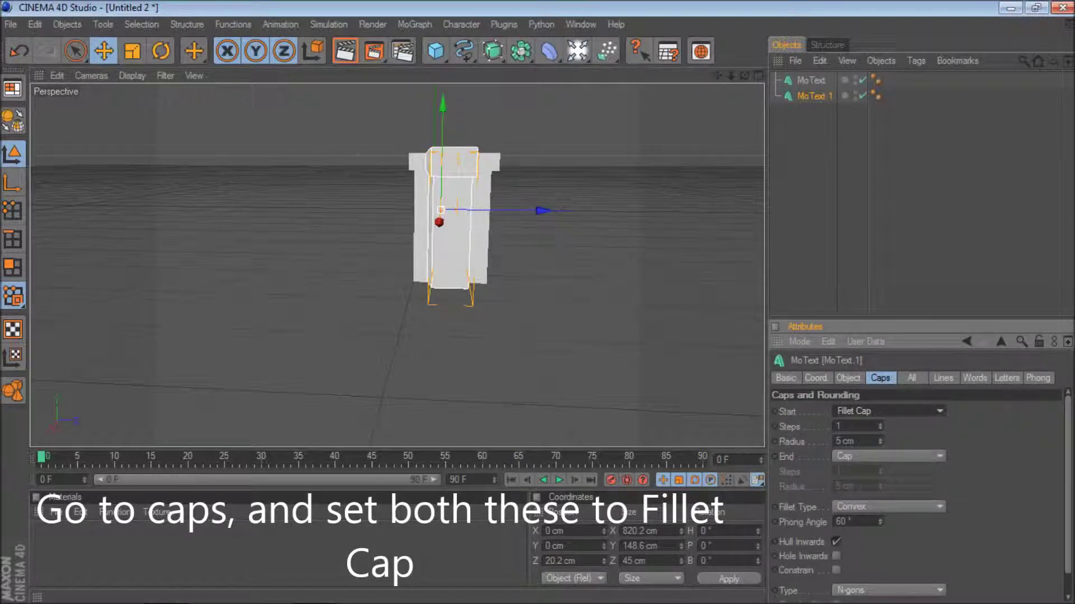
pyautogui.click(888, 456)
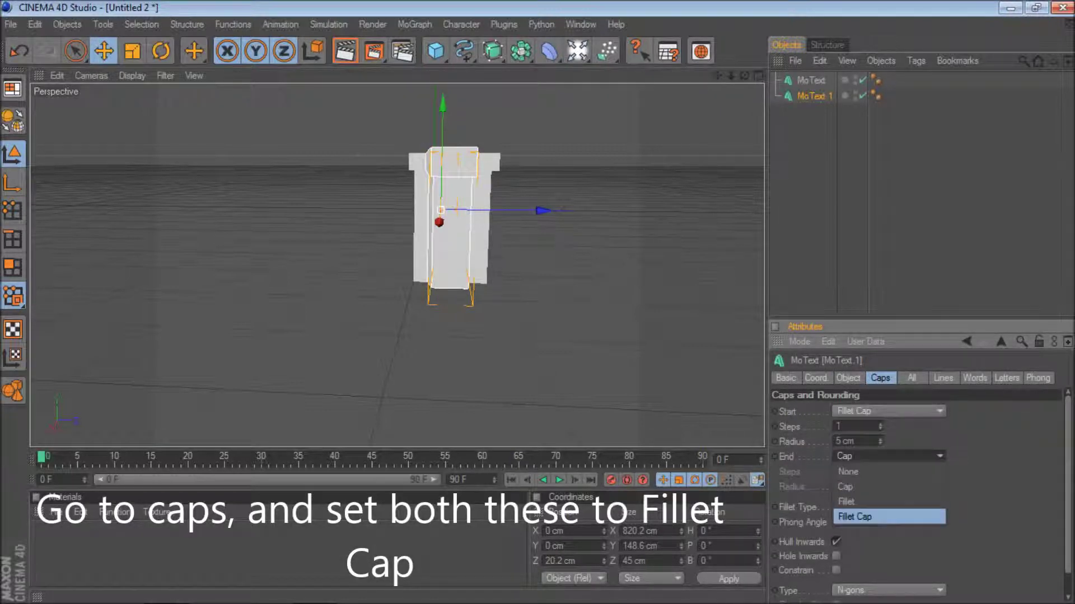
pyautogui.click(854, 518)
pyautogui.moveTo(392, 252)
pyautogui.keyDown('alt'); pyautogui.mouseDown()
pyautogui.moveTo(504, 240)
pyautogui.moveTo(336, 240)
pyautogui.moveTo(325, 274)
pyautogui.mouseUp(); pyautogui.keyUp('alt')
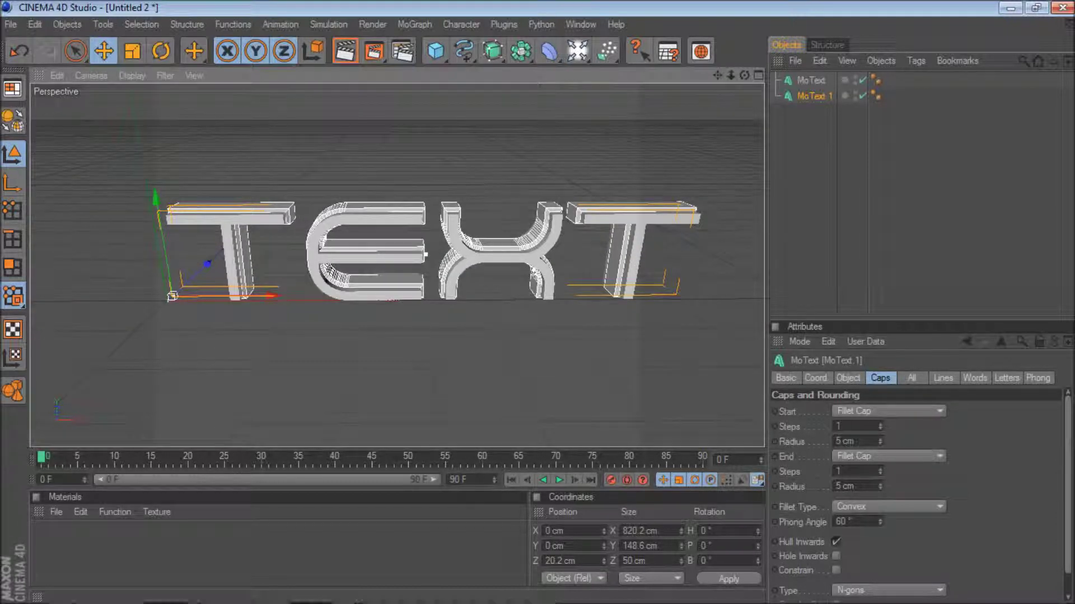
pyautogui.doubleClick(112, 545)
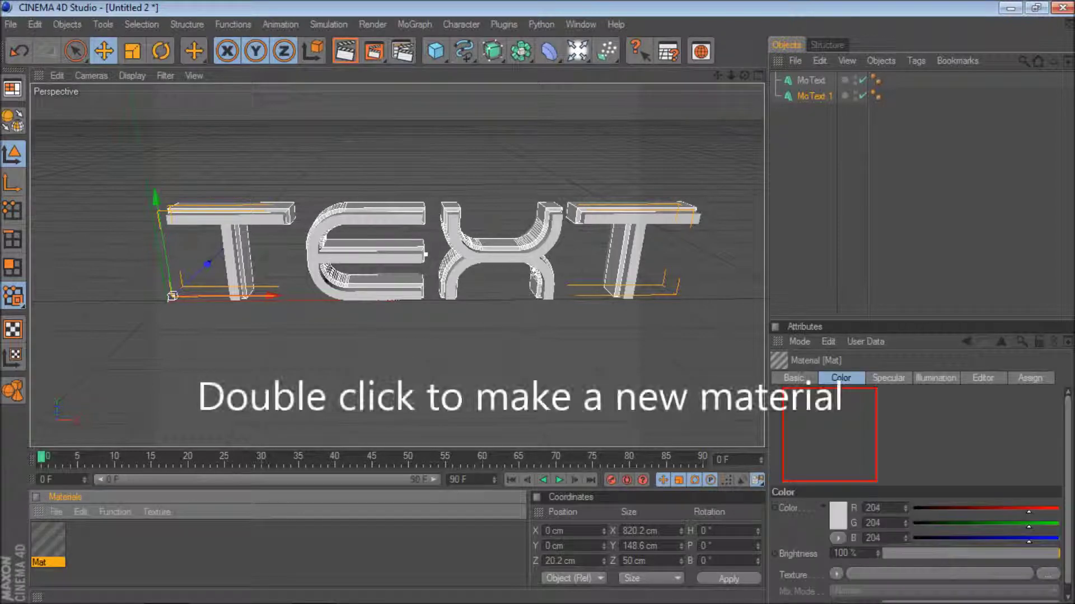
# Step: Make the Mat material's colour dark grey, RGB 43/43/43
pyautogui.doubleClick(47, 540)
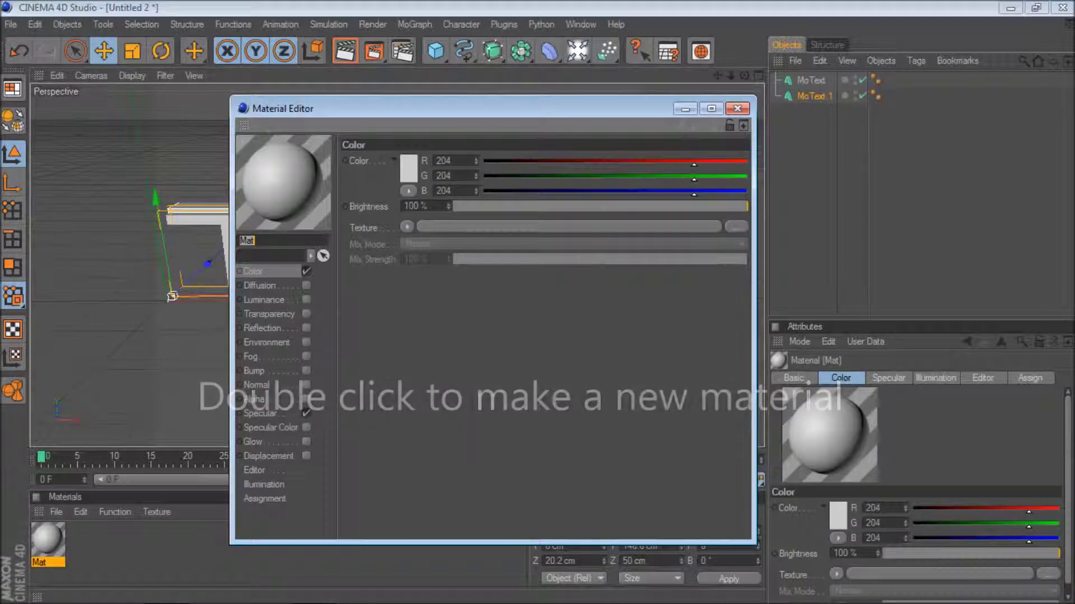
pyautogui.click(410, 166)
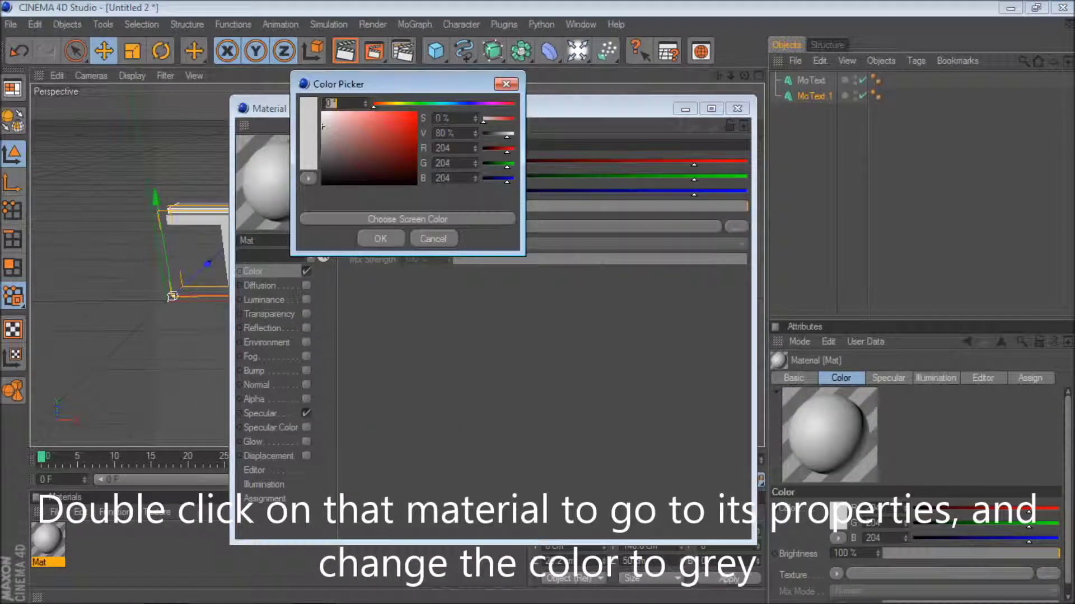
pyautogui.moveTo(323, 127); pyautogui.dragTo(322, 172)
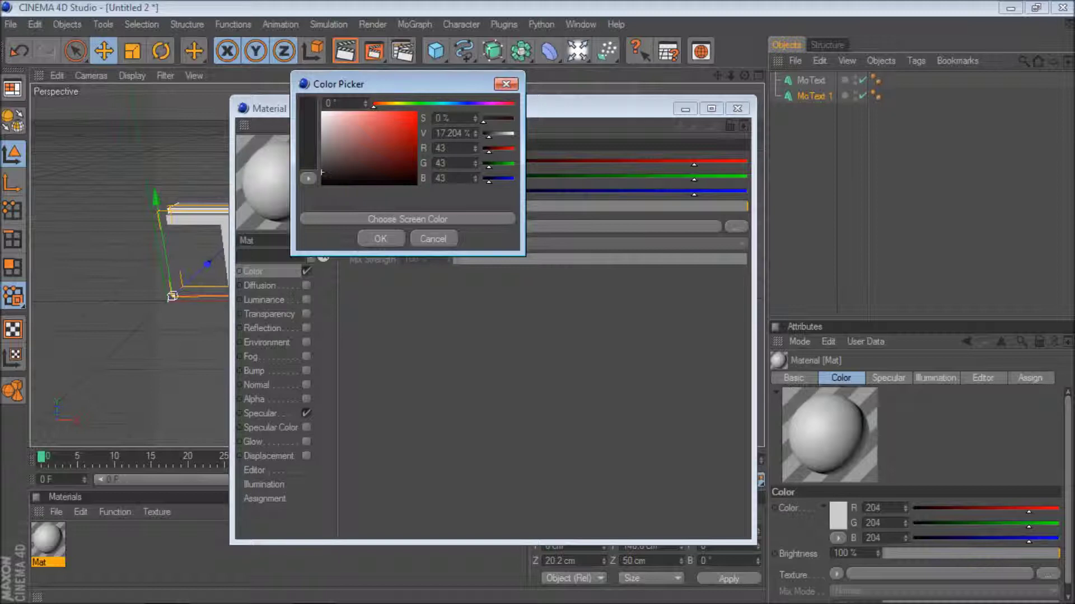
pyautogui.click(380, 239)
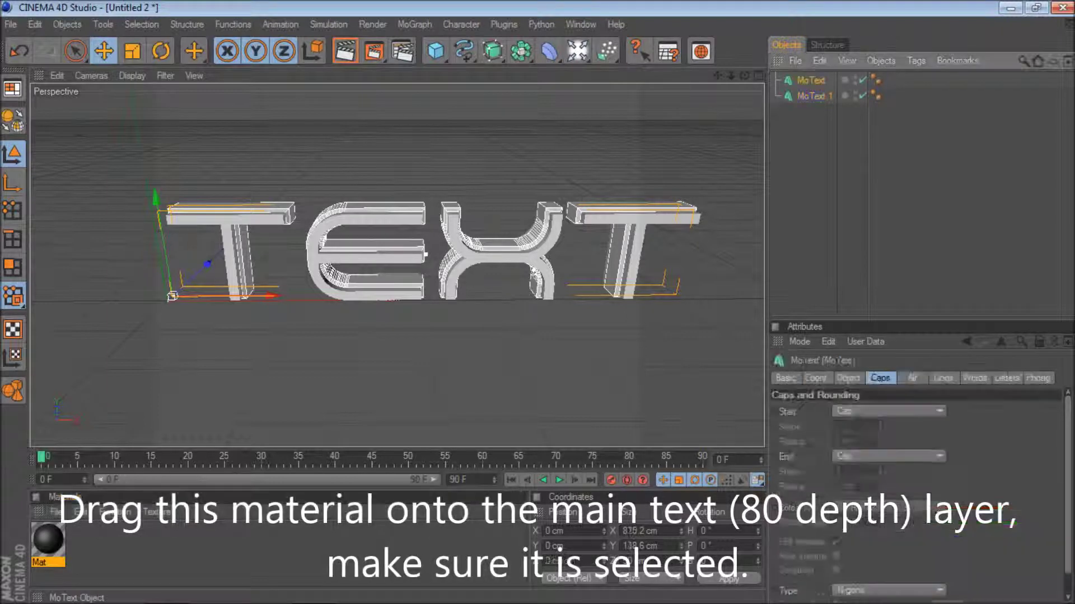
# Step: Apply the dark grey Mat to the main MoText and add a Nukei shader material
pyautogui.press('Up')
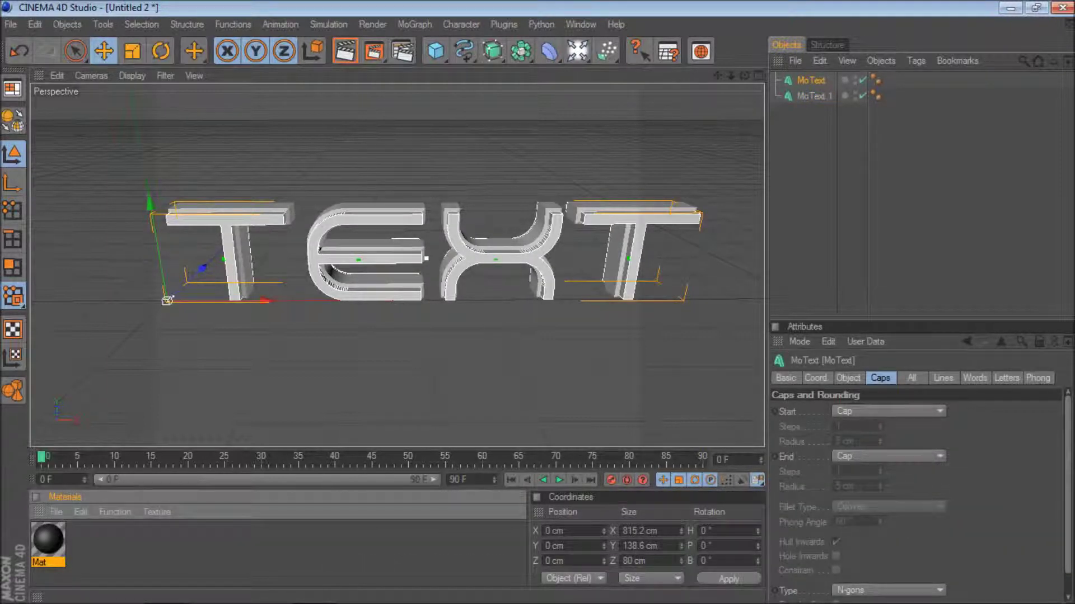
pyautogui.moveTo(48, 541); pyautogui.dragTo(892, 80)
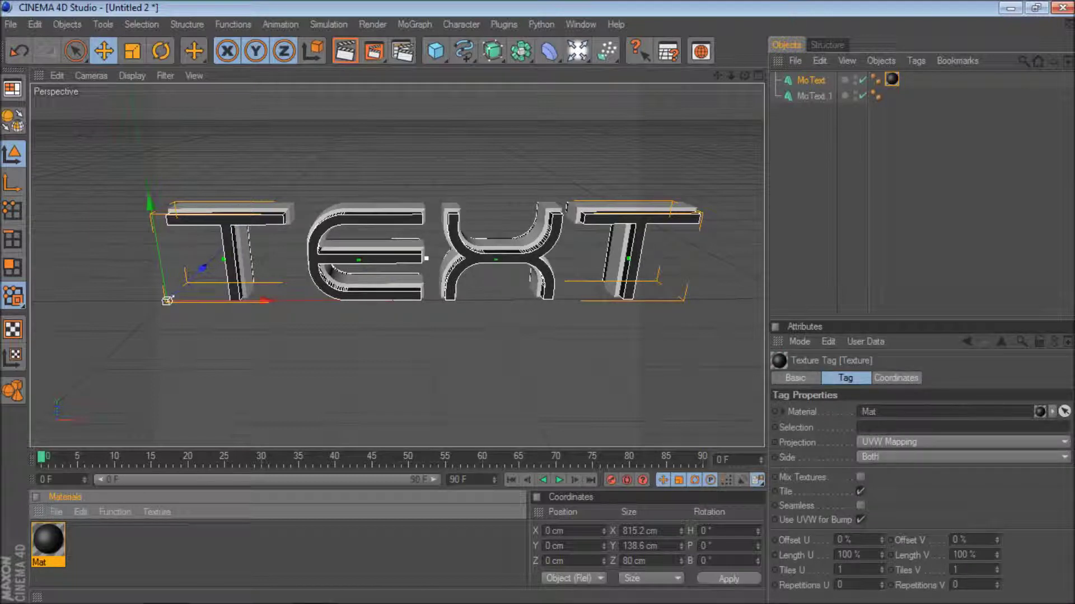
pyautogui.click(55, 512)
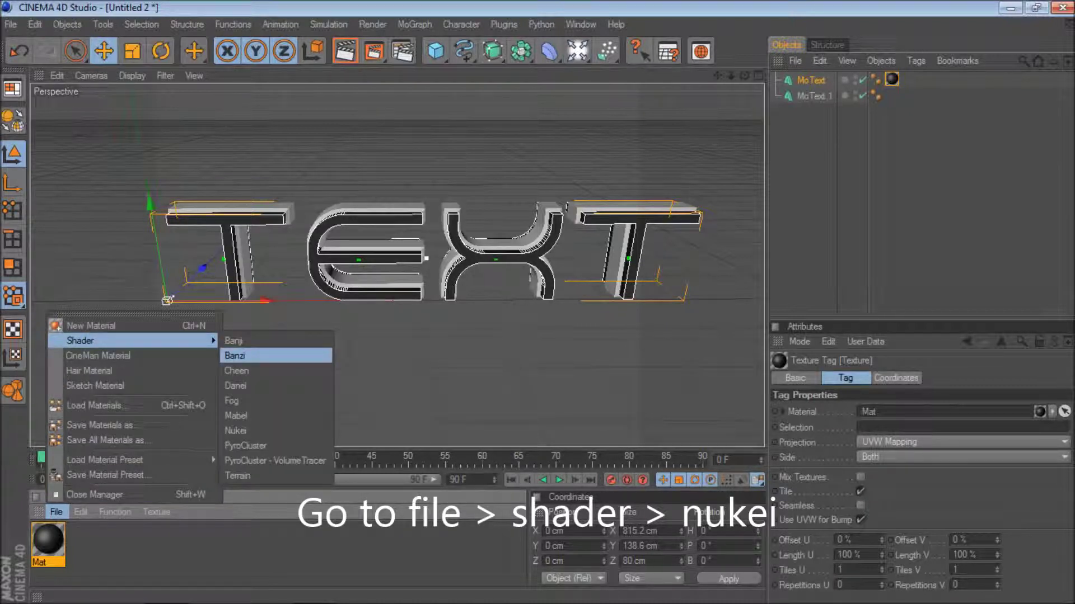
pyautogui.click(235, 430)
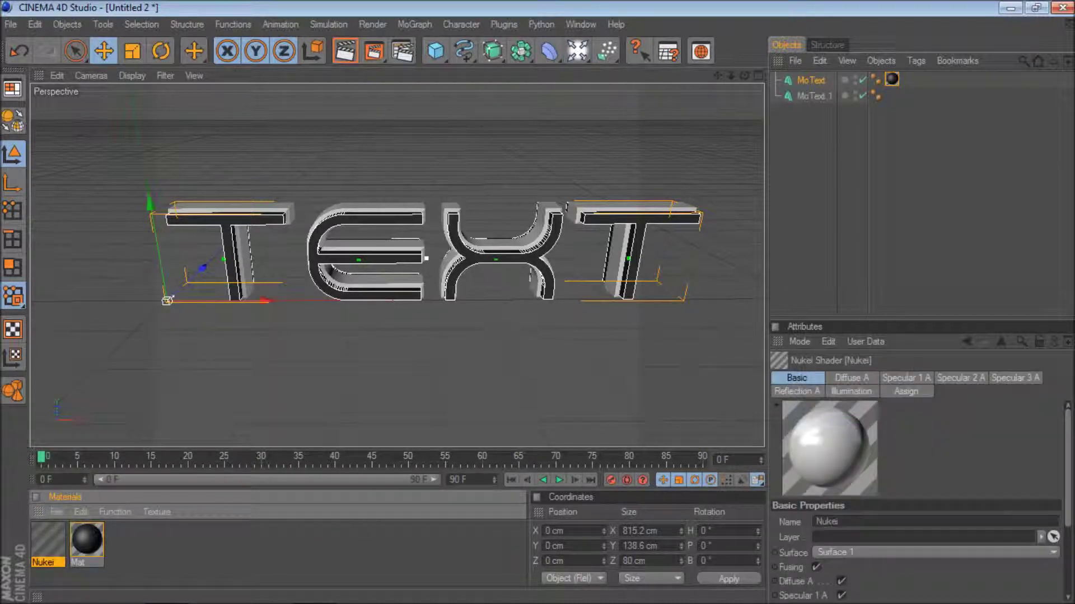
# Step: Set the Nukei material's Diffuse A colour to a fully saturated bright blue
pyautogui.doubleClick(48, 540)
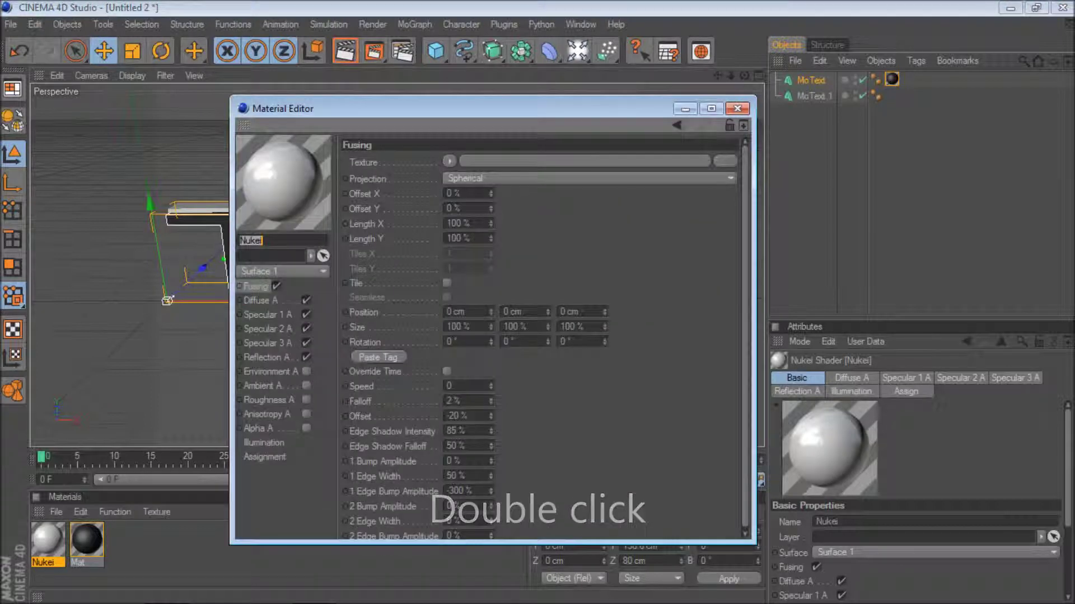
pyautogui.click(260, 301)
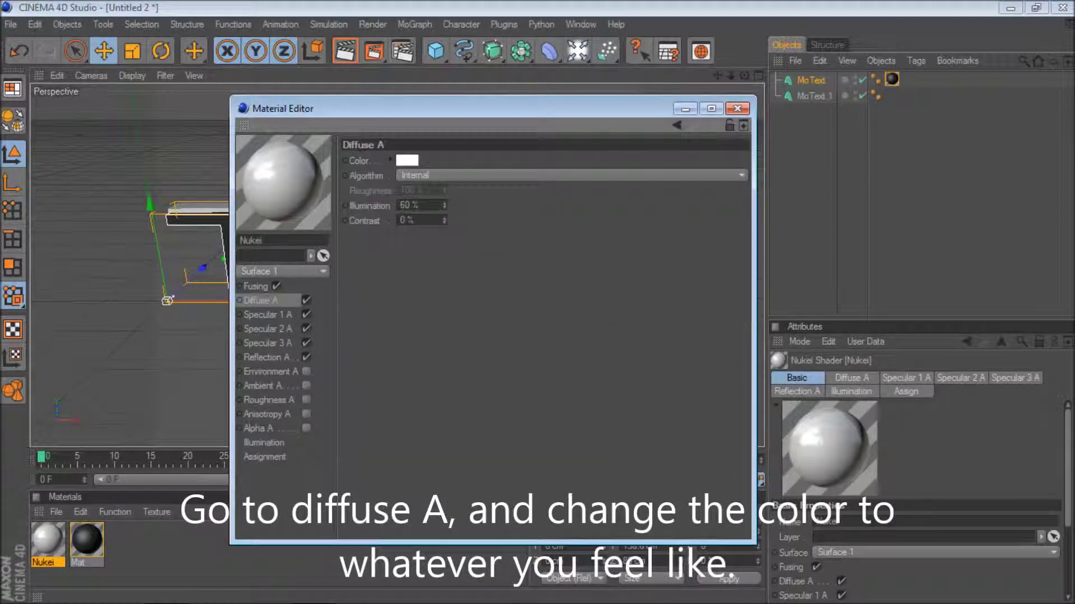
pyautogui.click(407, 161)
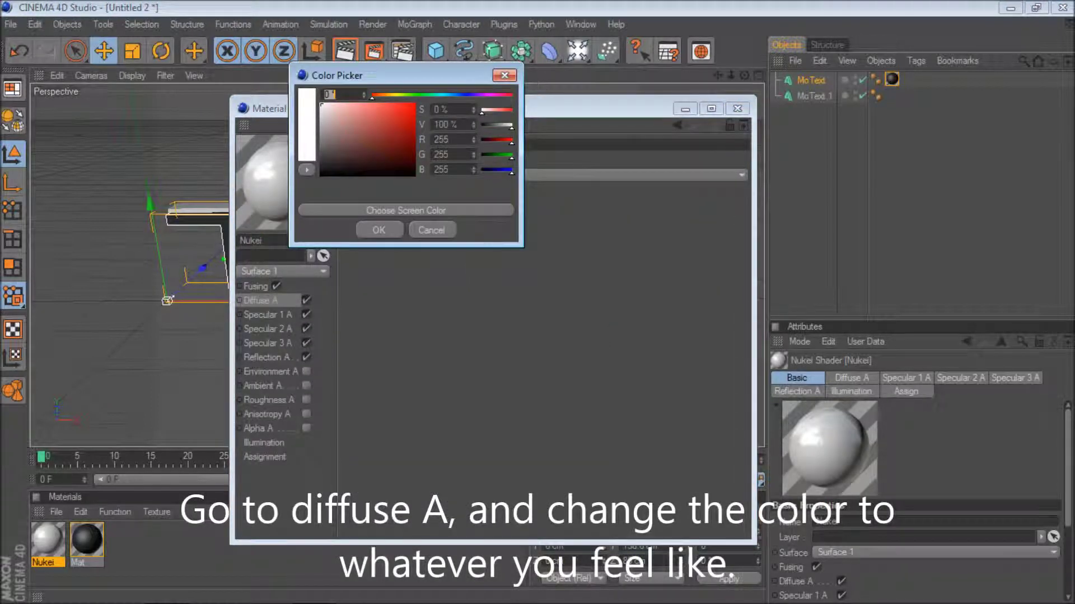
pyautogui.moveTo(372, 95); pyautogui.dragTo(461, 95)
pyautogui.click(414, 104)
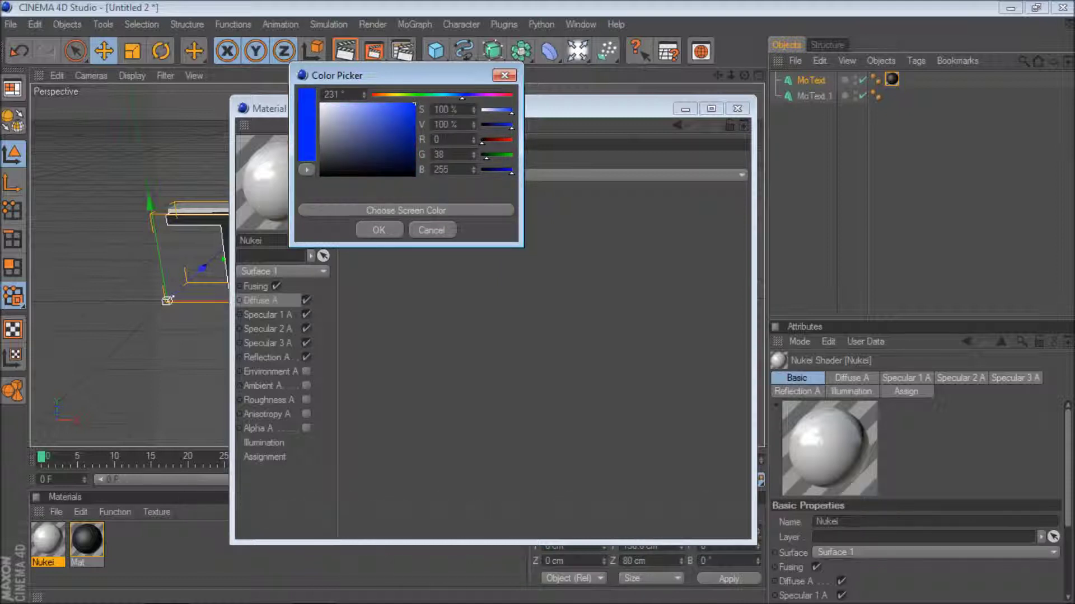
pyautogui.press('Return')
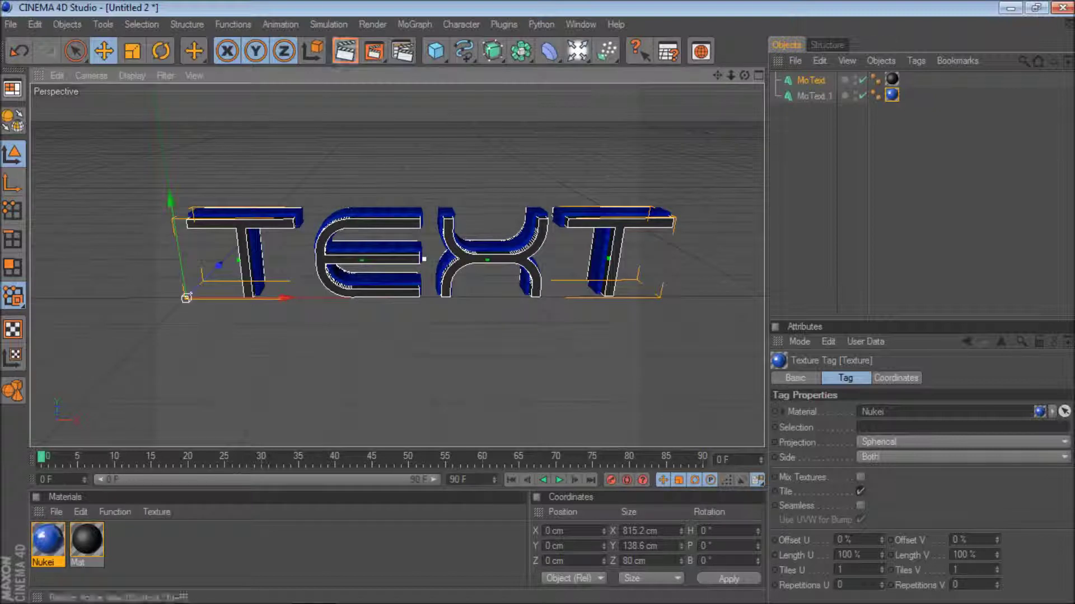
# Step: Render a preview of the blue-and-grey text, then clear it and select MoText.1
pyautogui.click(345, 51)
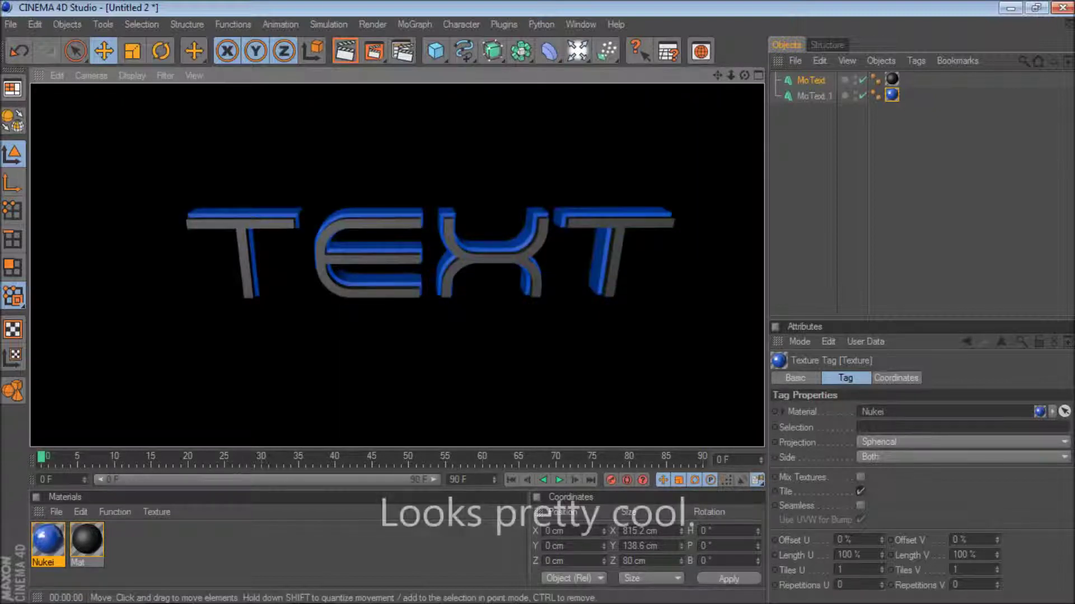
pyautogui.click(422, 256)
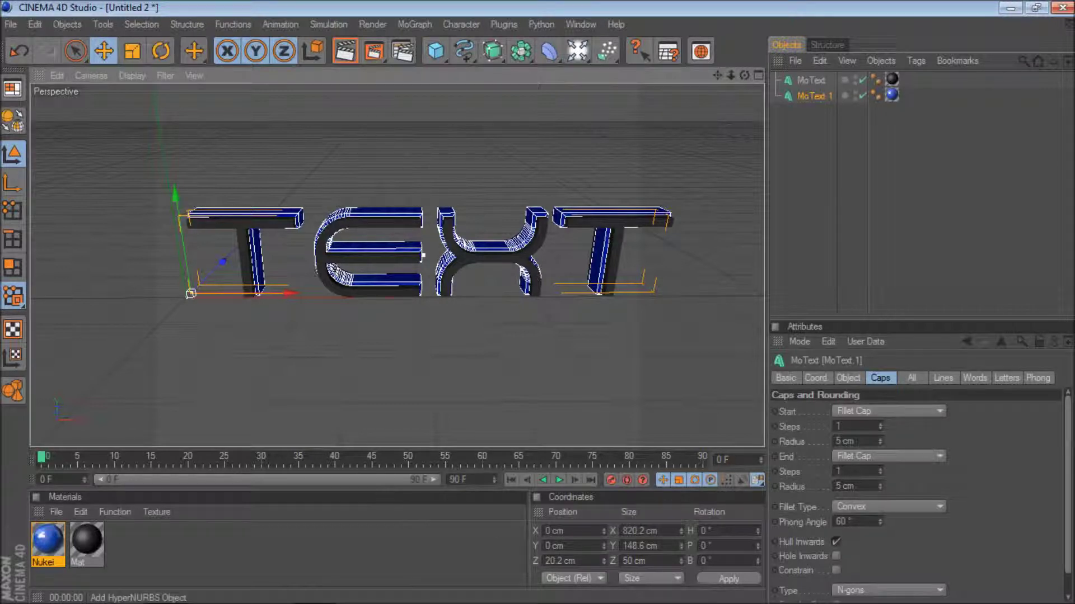
pyautogui.moveTo(435, 51); pyautogui.dragTo(486, 66)
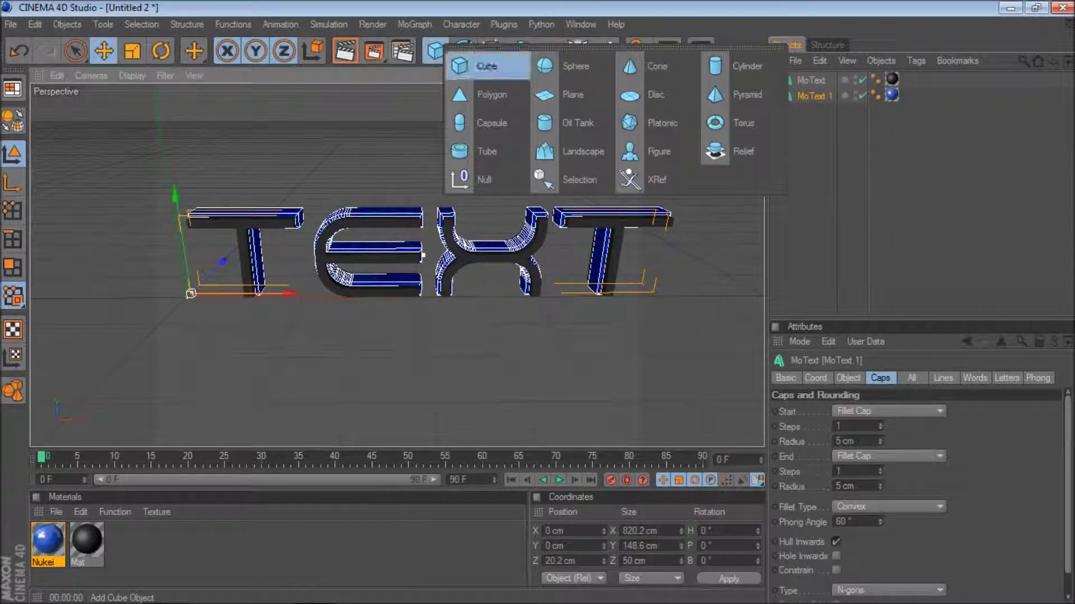
# Step: Add a Plane 1000000 cm wide and 1000000 cm deep, lowered to Y -10.2 cm
pyautogui.moveTo(486, 66); pyautogui.dragTo(573, 95)
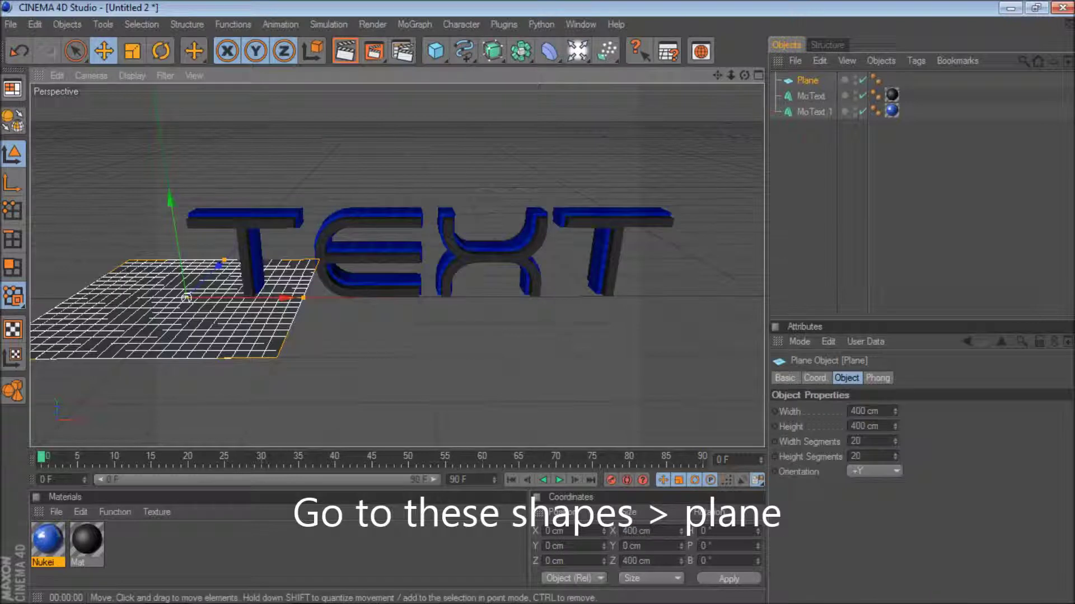
pyautogui.doubleClick(858, 411)
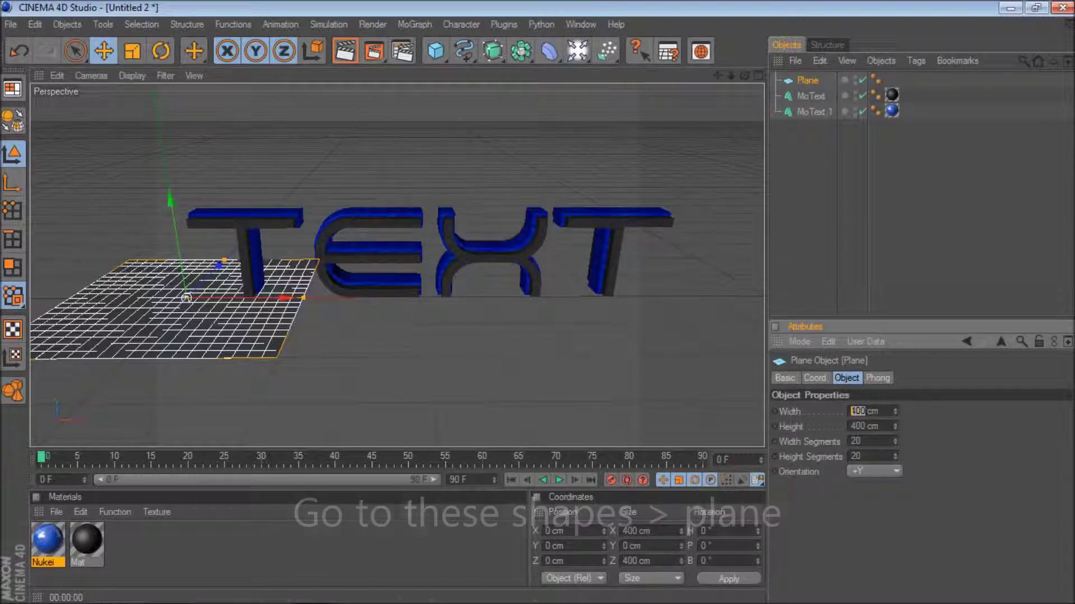
pyautogui.write('000000')
pyautogui.press('Tab')
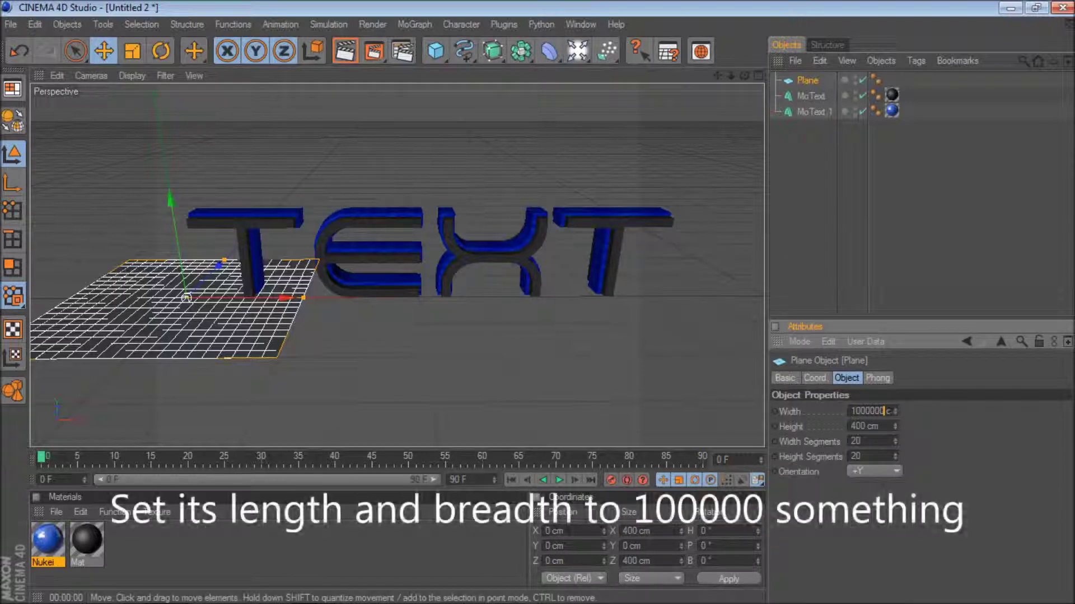
pyautogui.write('1000000')
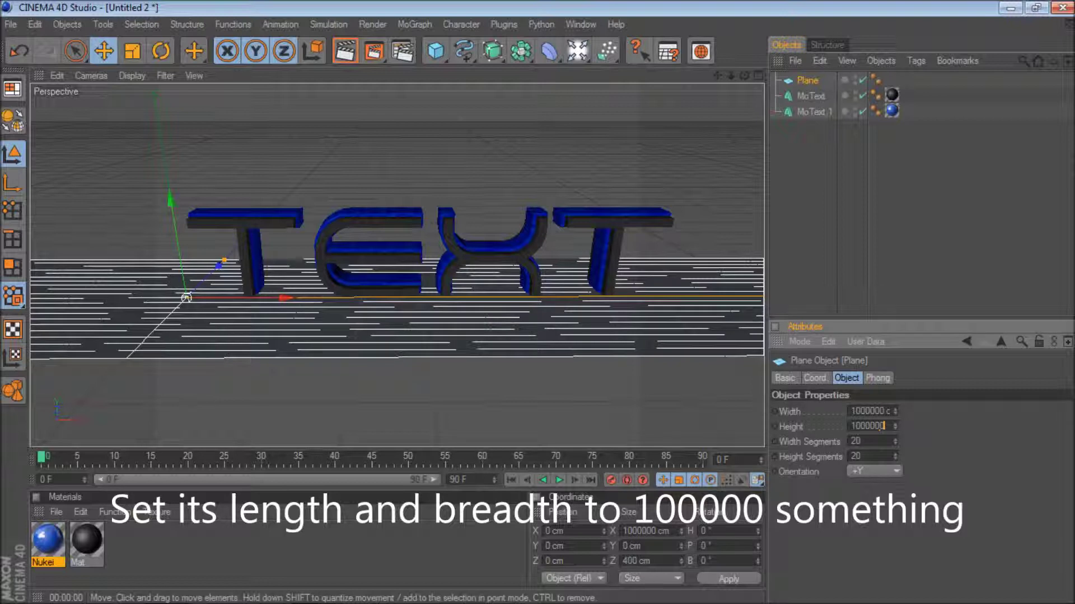
pyautogui.press('Return')
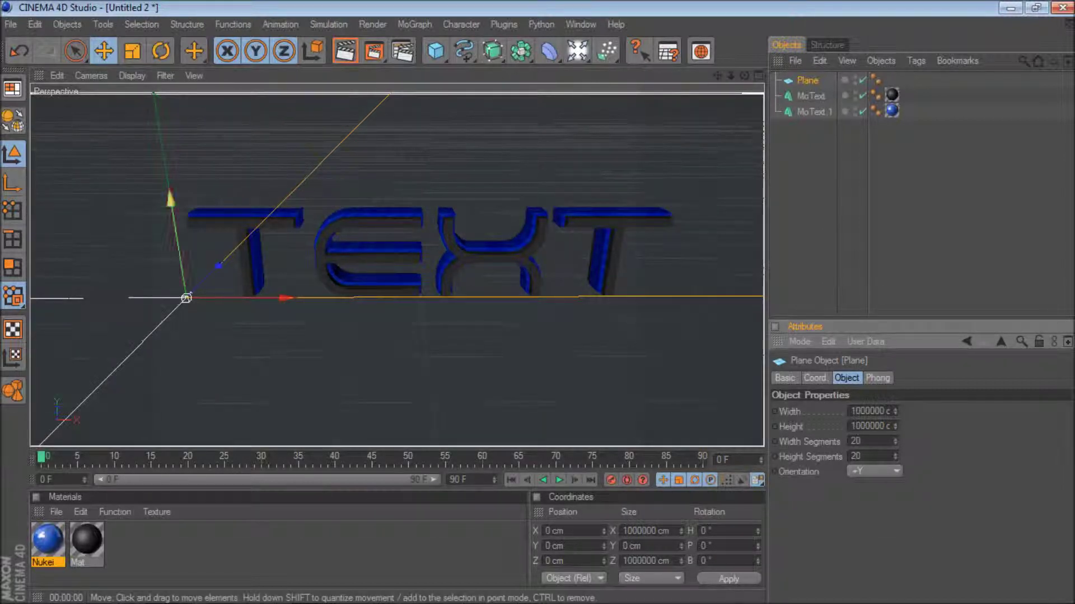
pyautogui.moveTo(186, 298); pyautogui.dragTo(190, 296)
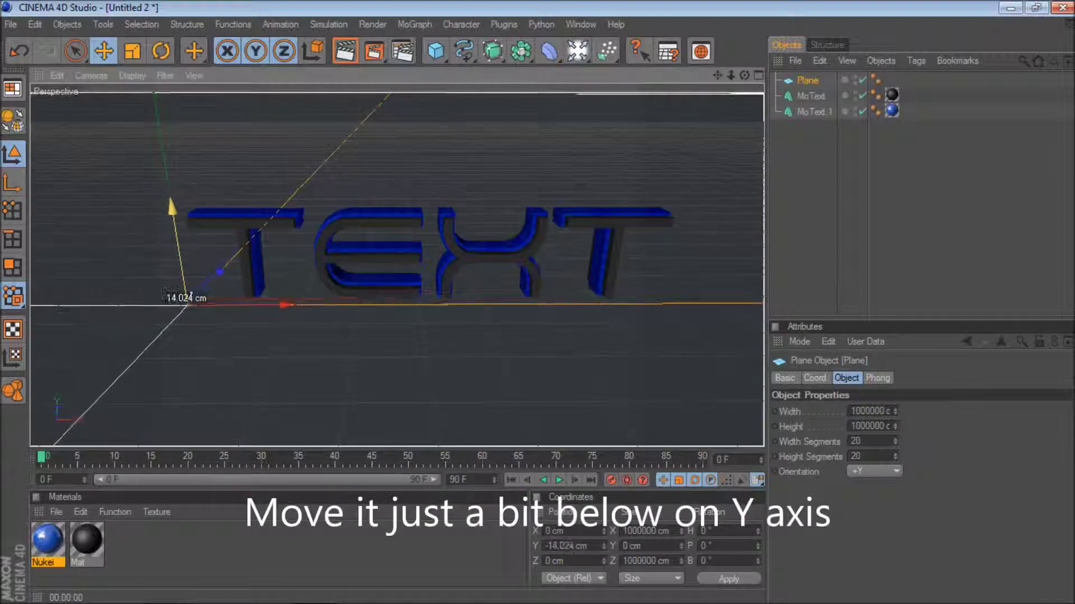
pyautogui.moveTo(191, 296); pyautogui.dragTo(187, 303)
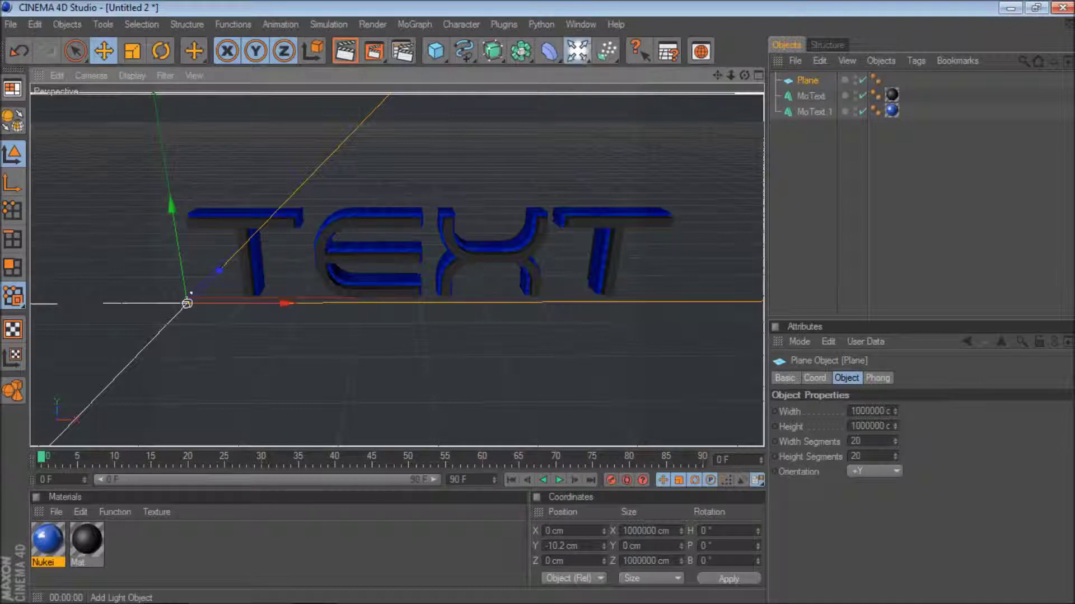
# Step: Add a Light and position it above and in front of the text at X 344.525, Y 258.68, Z -169.914 cm
pyautogui.moveTo(577, 51); pyautogui.dragTo(622, 67)
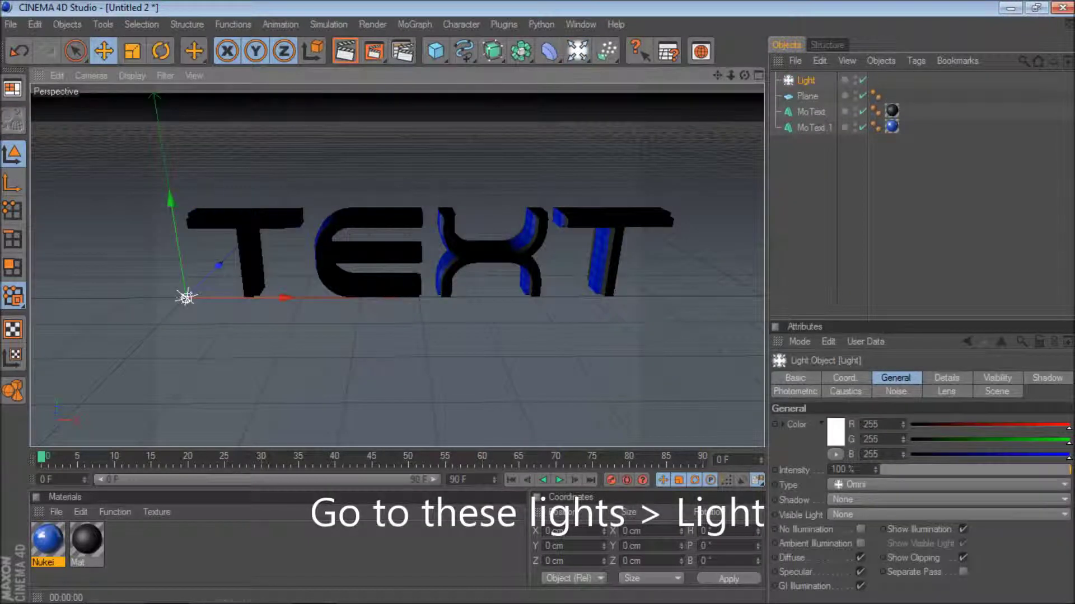
pyautogui.moveTo(219, 264); pyautogui.dragTo(187, 297)
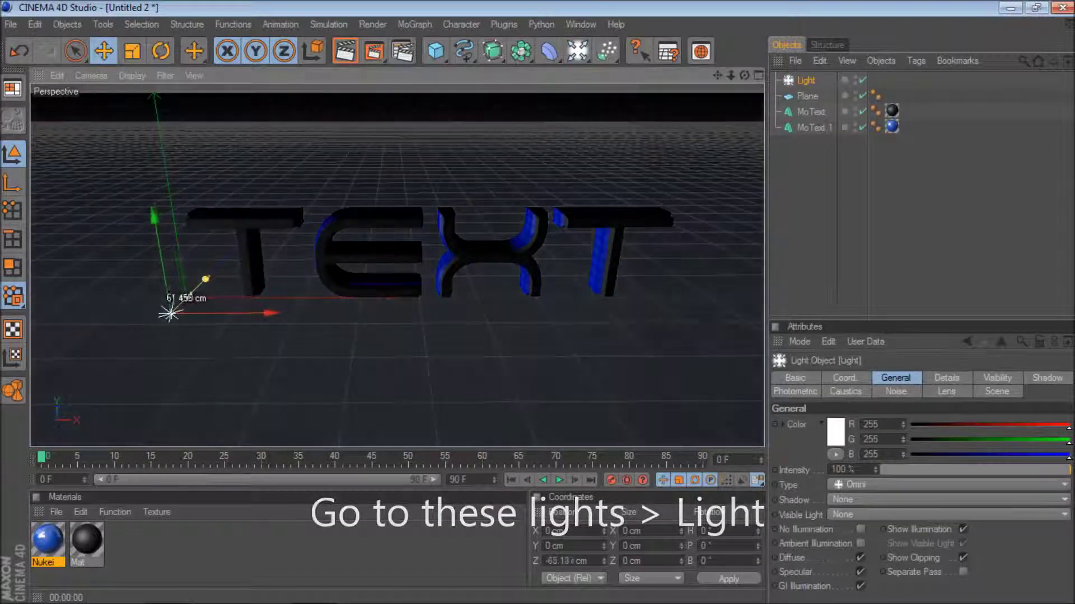
pyautogui.moveTo(155, 330)
pyautogui.mouseDown()
pyautogui.moveTo(395, 320)
pyautogui.moveTo(390, 184)
pyautogui.mouseUp()
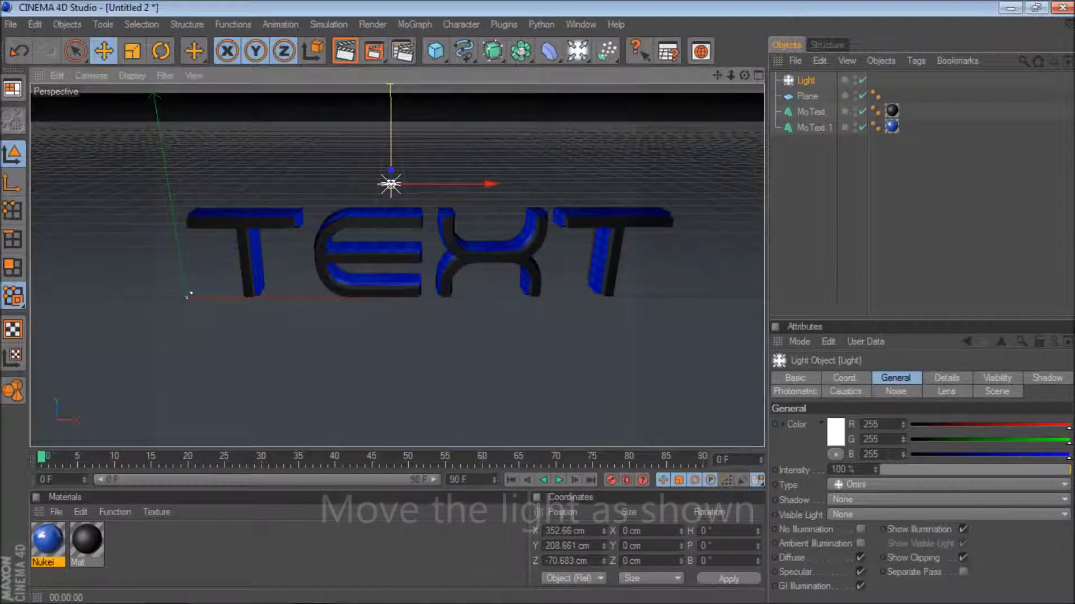
pyautogui.scroll(-2, 397, 252)
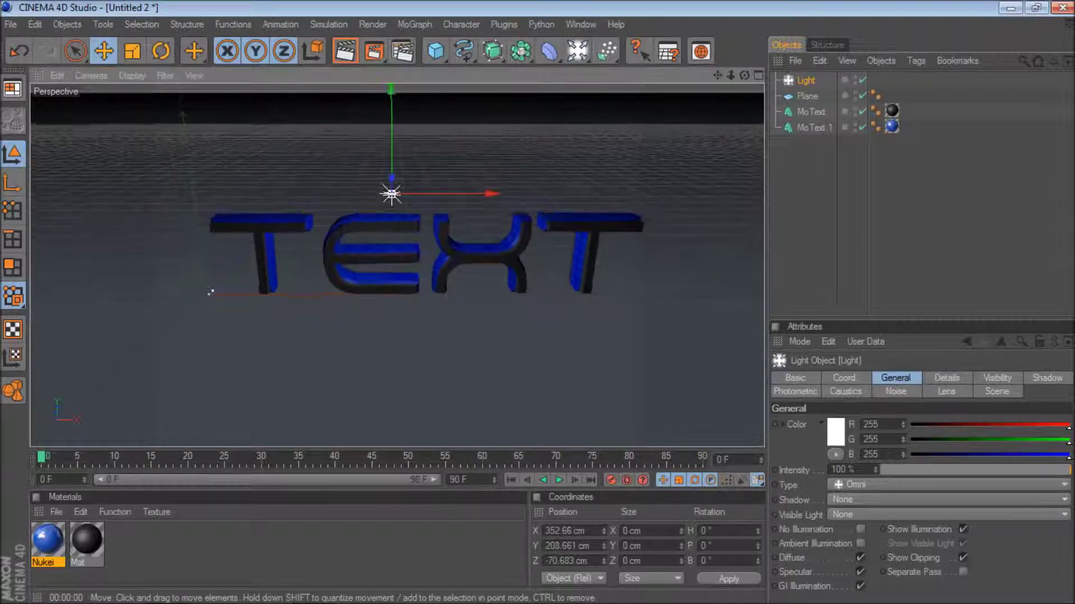
pyautogui.keyDown('alt'); pyautogui.moveTo(392, 252); pyautogui.dragTo(336, 241); pyautogui.keyUp('alt')
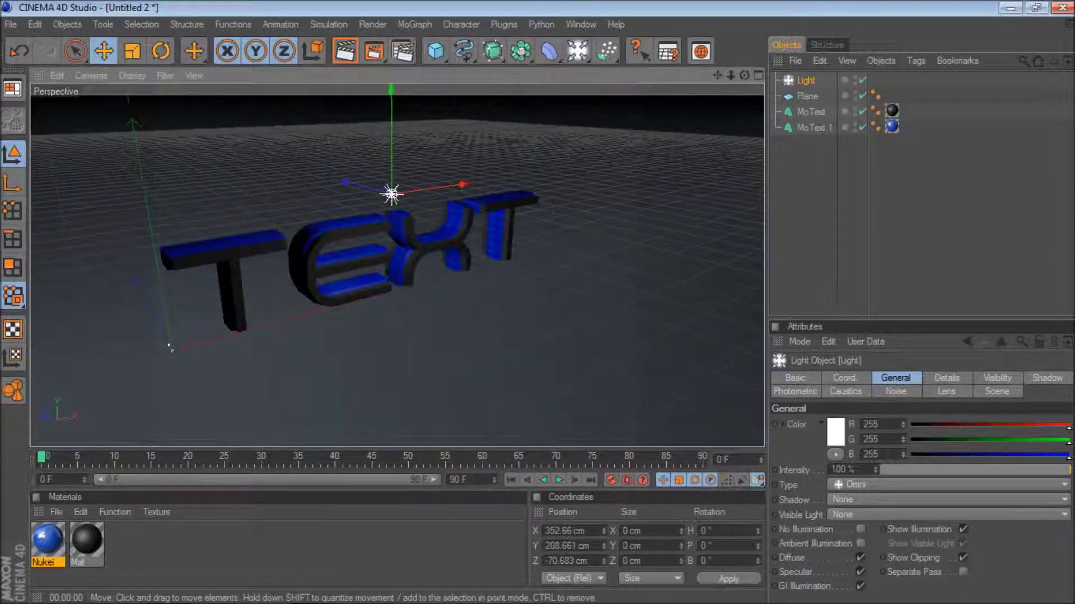
pyautogui.moveTo(345, 180); pyautogui.dragTo(377, 191)
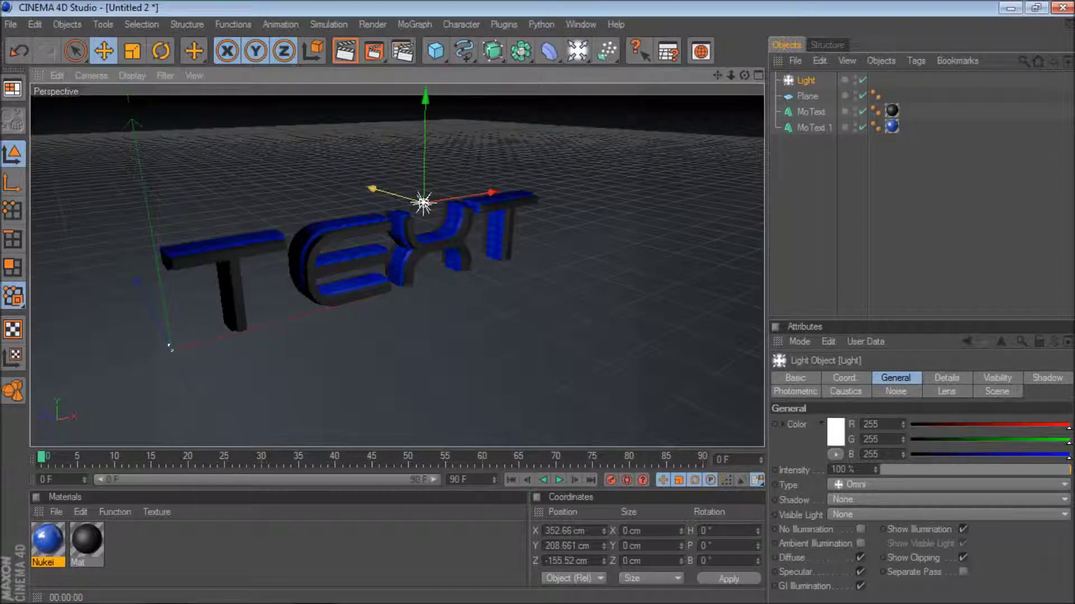
pyautogui.moveTo(496, 195); pyautogui.dragTo(473, 187)
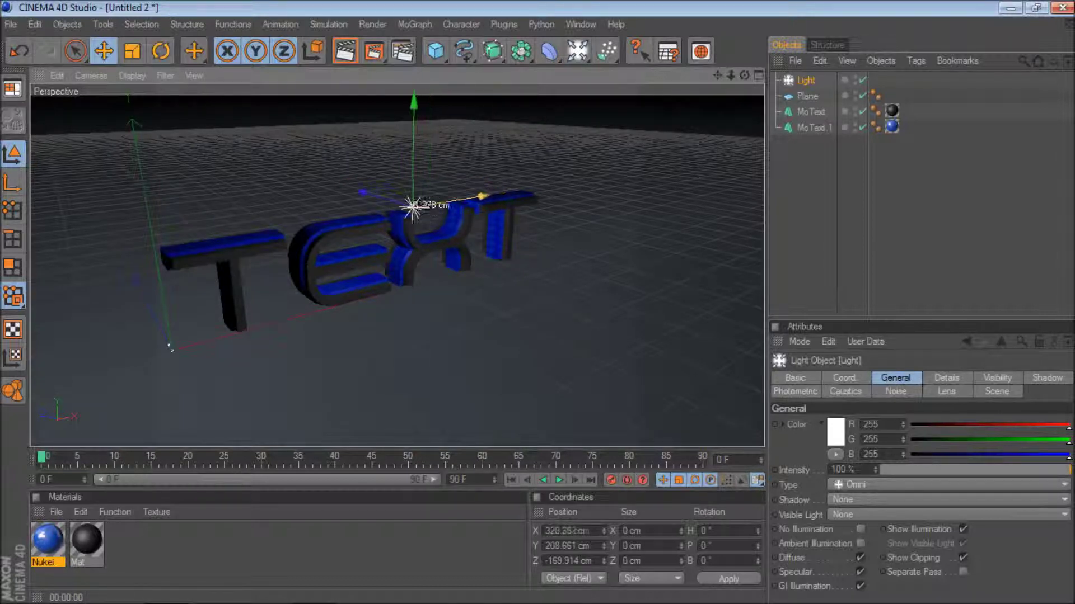
pyautogui.moveTo(404, 145); pyautogui.dragTo(404, 113)
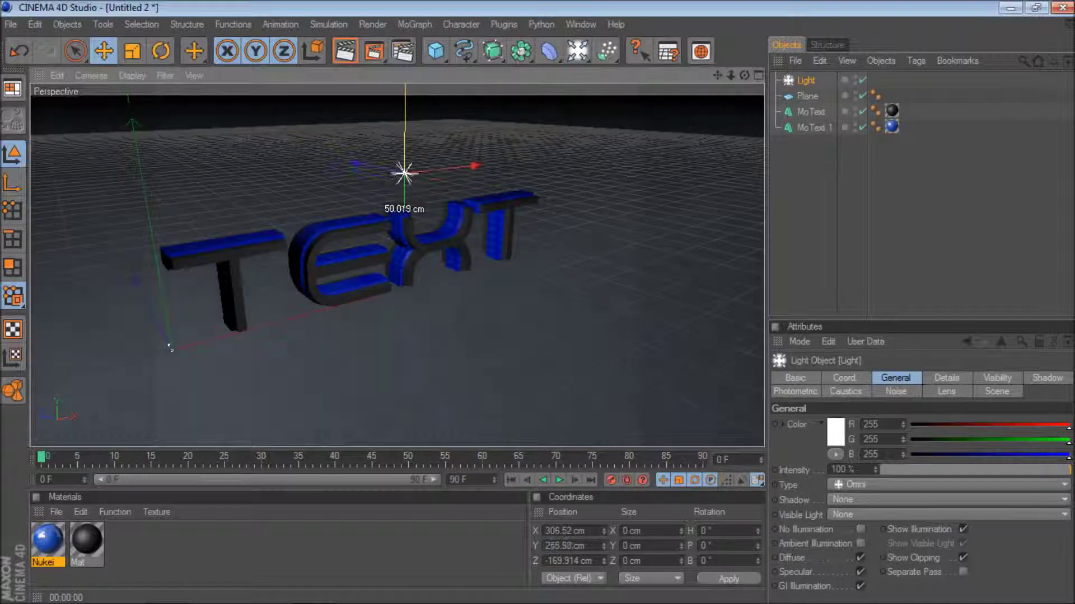
pyautogui.moveTo(475, 165); pyautogui.dragTo(496, 164)
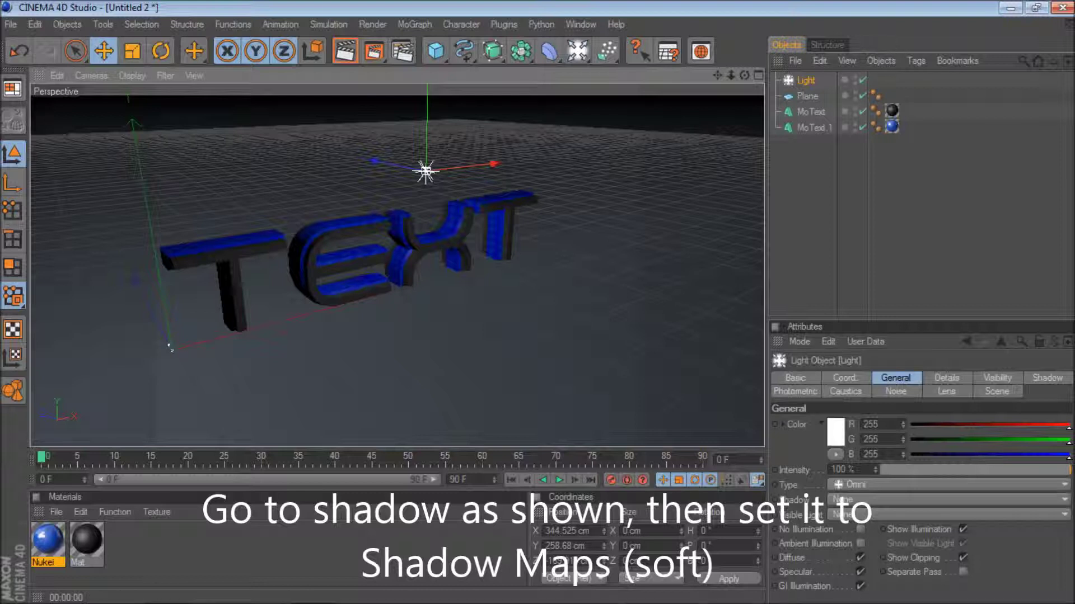
# Step: Give the light Shadow Maps (Soft) shadows and render a preview of the shadowed scene
pyautogui.click(1047, 377)
pyautogui.click(870, 425)
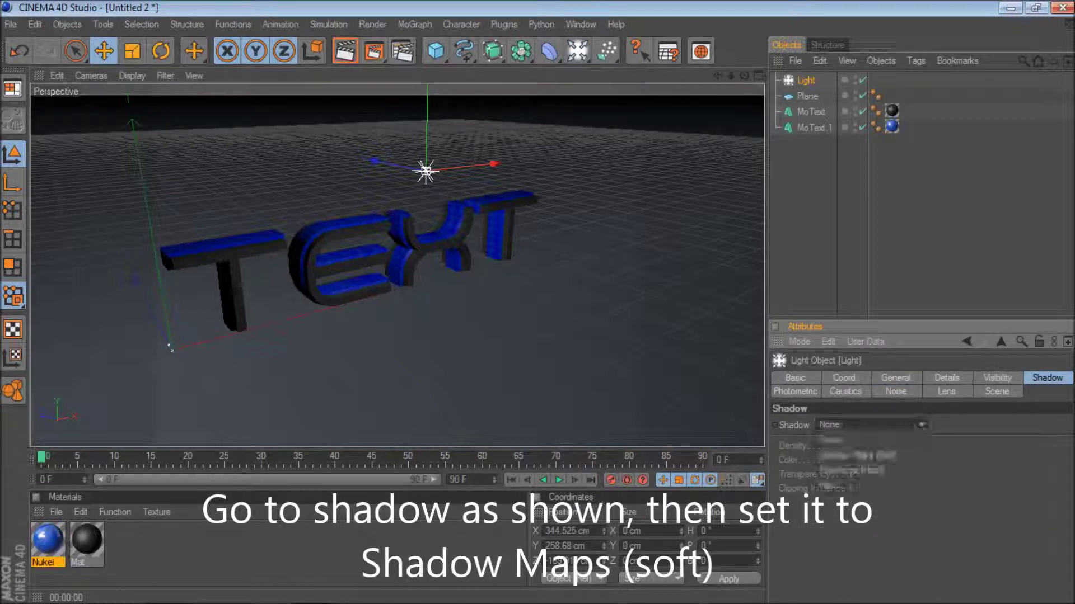
pyautogui.click(872, 455)
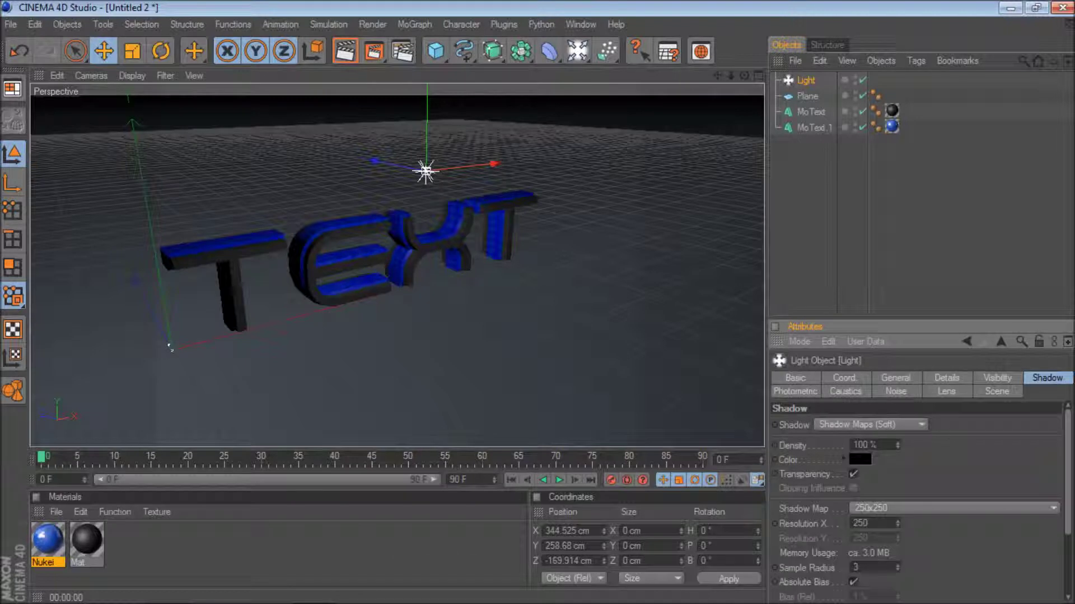
pyautogui.click(345, 51)
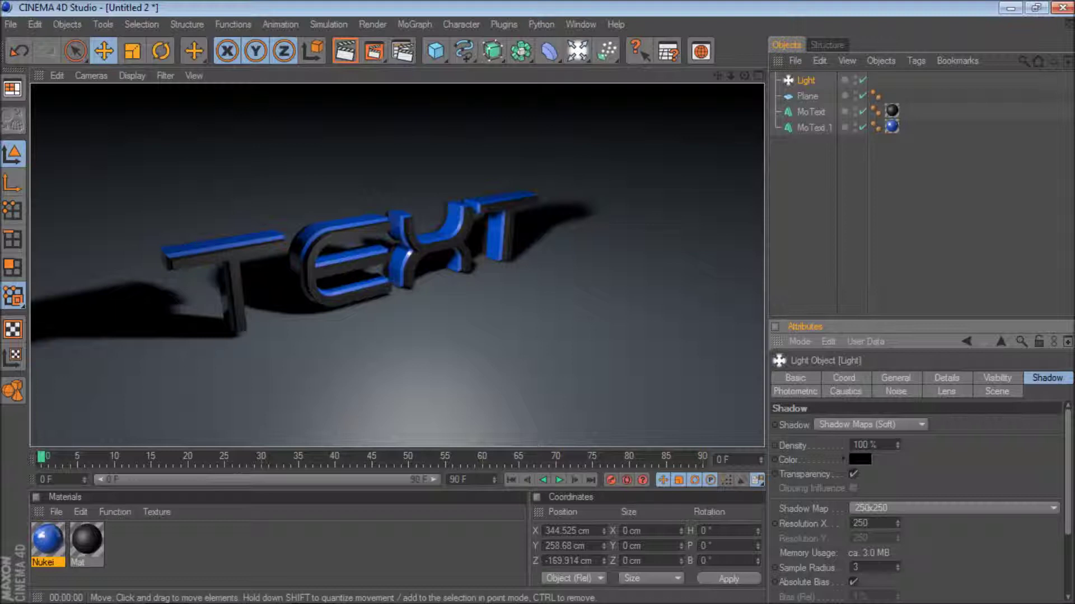
pyautogui.click(807, 95)
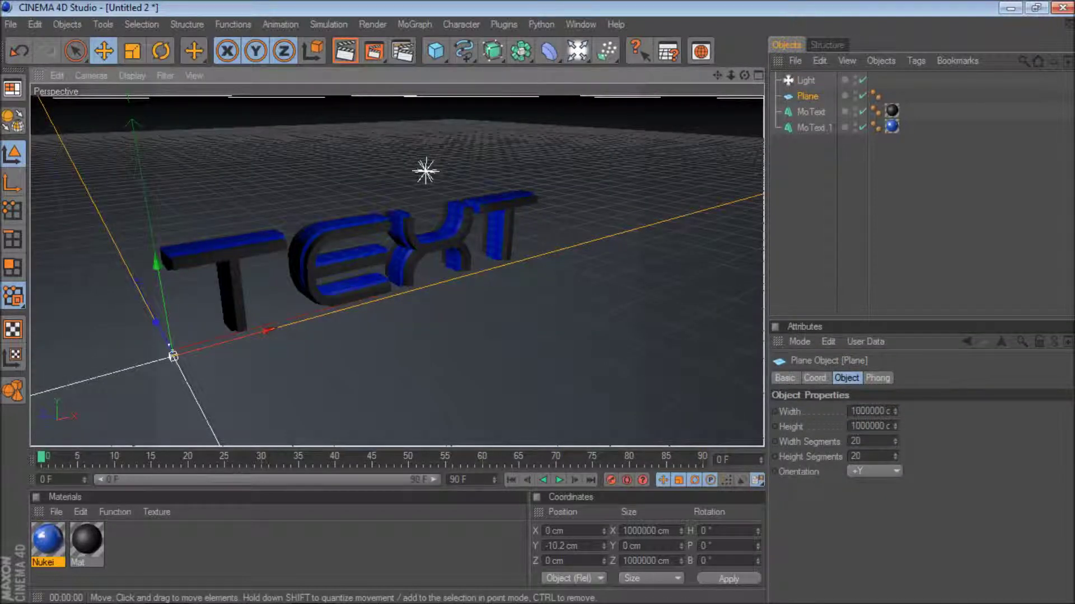
# Step: Orbit the view down to ground level and render a preview of the current shadows
pyautogui.keyDown('alt'); pyautogui.moveTo(391, 280); pyautogui.dragTo(392, 235); pyautogui.keyUp('alt')
pyautogui.keyDown('alt'); pyautogui.moveTo(391, 308); pyautogui.dragTo(313, 300); pyautogui.keyUp('alt')
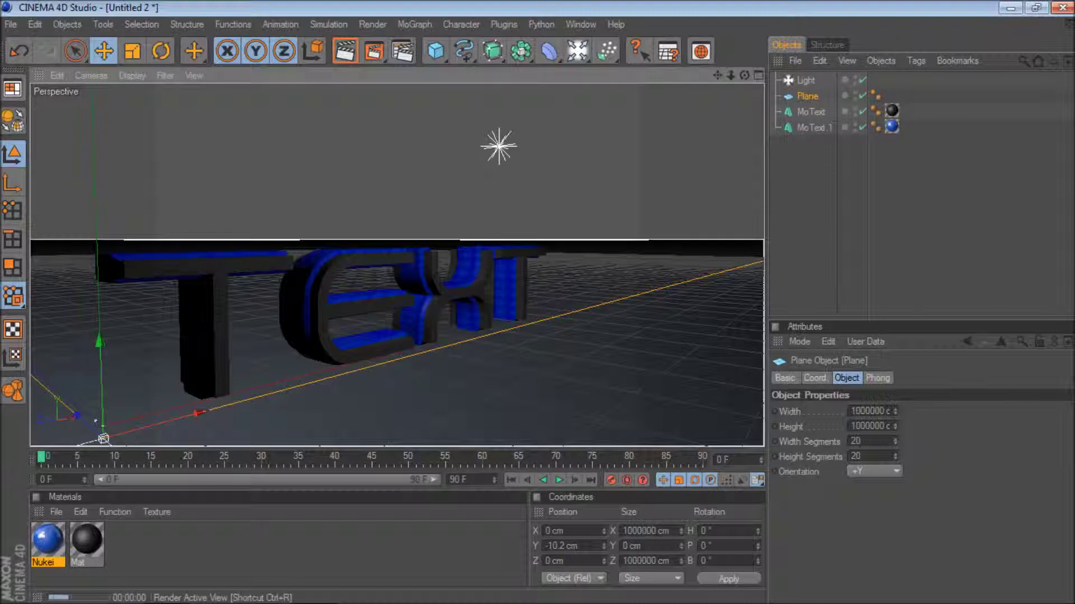
pyautogui.click(345, 51)
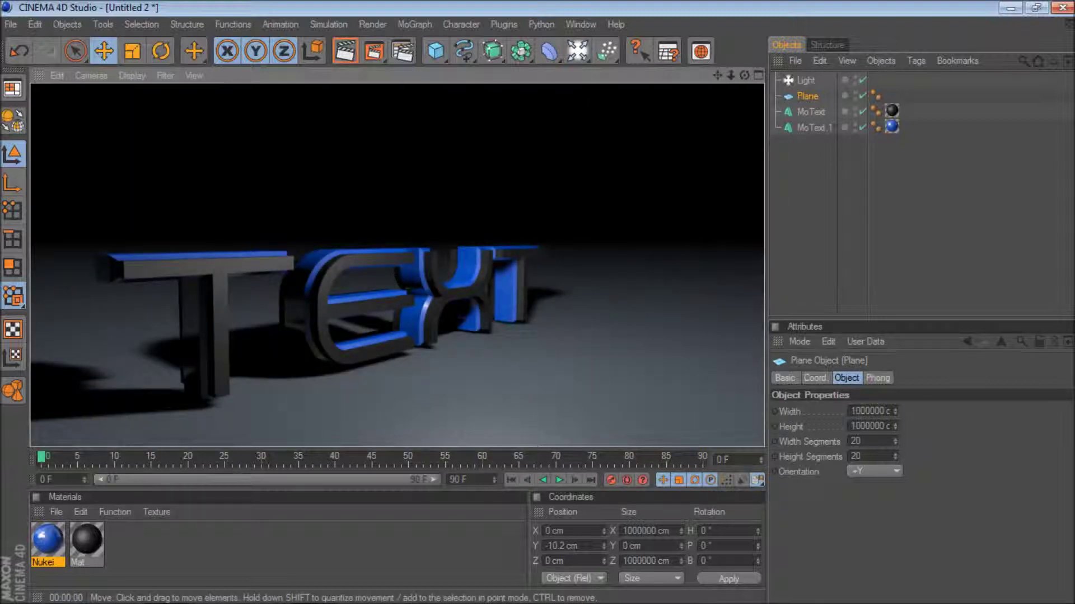
pyautogui.click(125, 404)
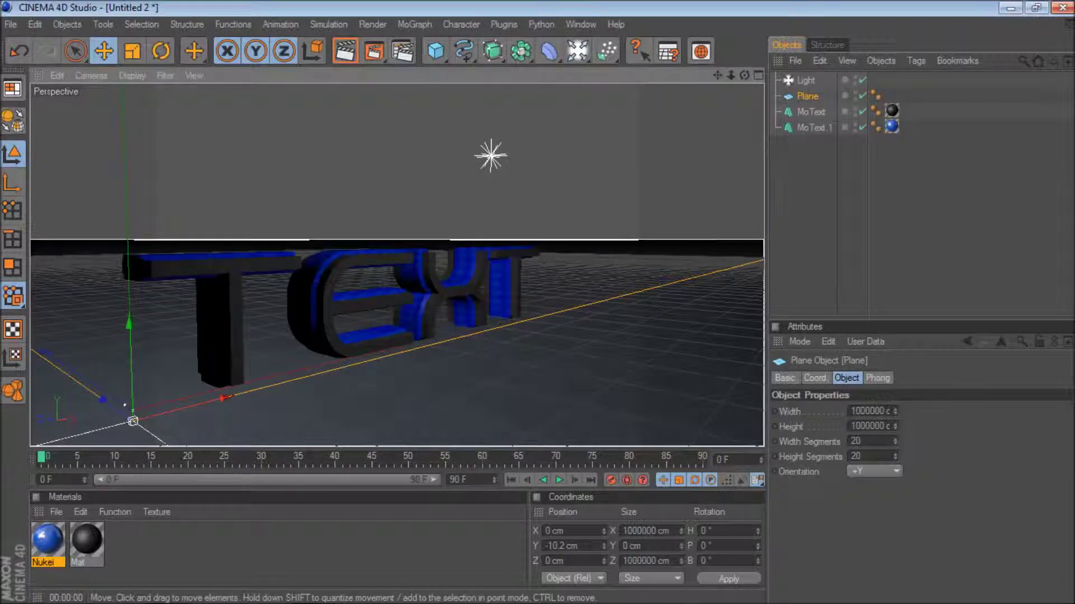
# Step: Raise the light to about Y 311 cm and render a preview of the longer shadows
pyautogui.keyDown('alt'); pyautogui.moveTo(124, 404); pyautogui.dragTo(122, 403); pyautogui.keyUp('alt')
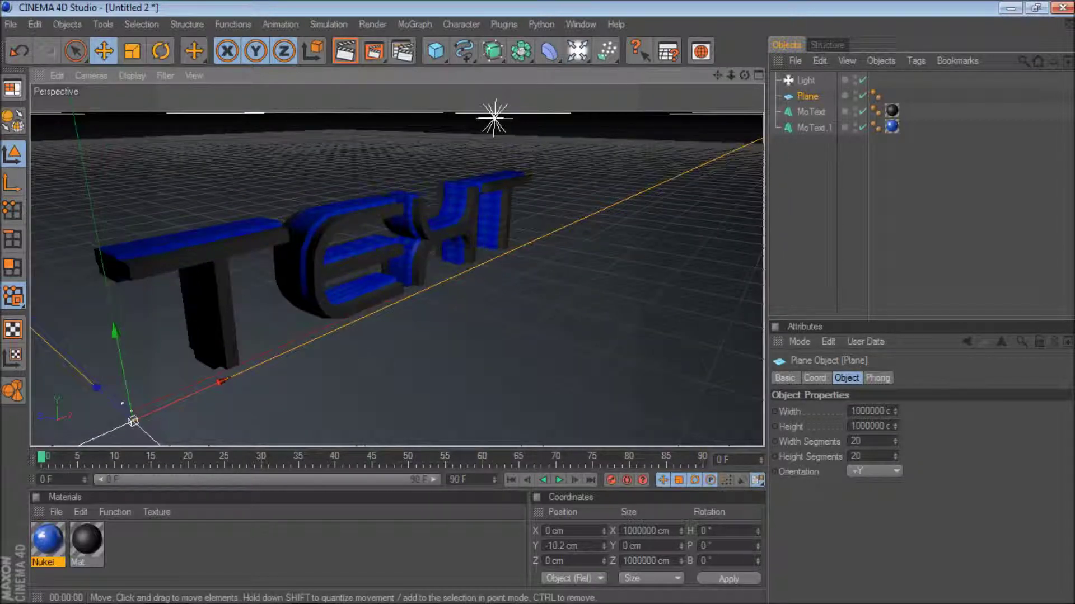
pyautogui.click(493, 118)
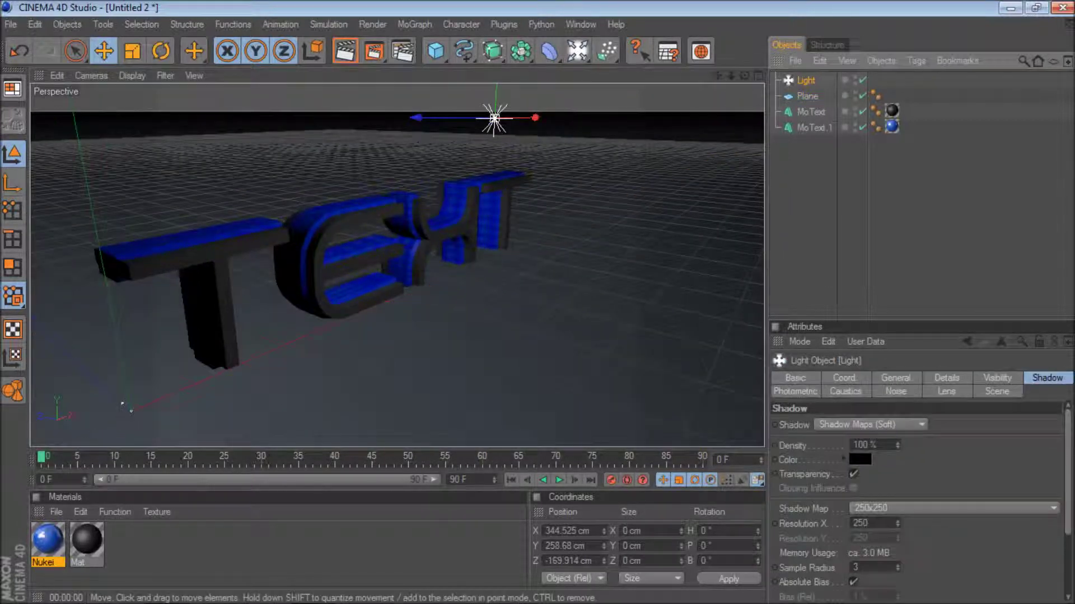
pyautogui.moveTo(494, 117)
pyautogui.keyDown('alt'); pyautogui.mouseDown()
pyautogui.moveTo(473, 150)
pyautogui.moveTo(370, 162)
pyautogui.mouseUp(); pyautogui.keyUp('alt')
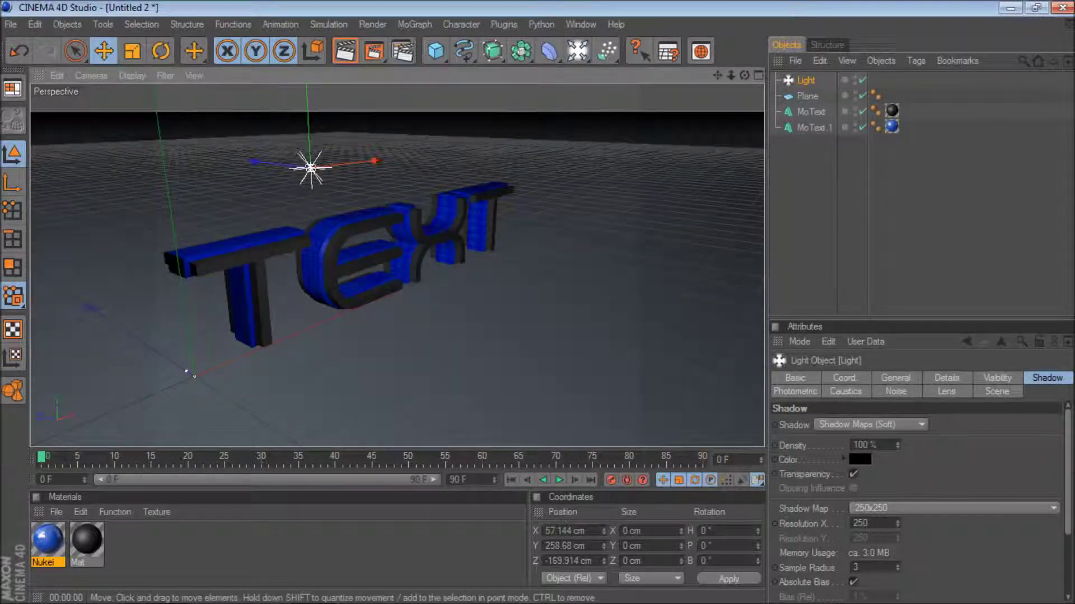
pyautogui.moveTo(307, 140); pyautogui.dragTo(306, 81)
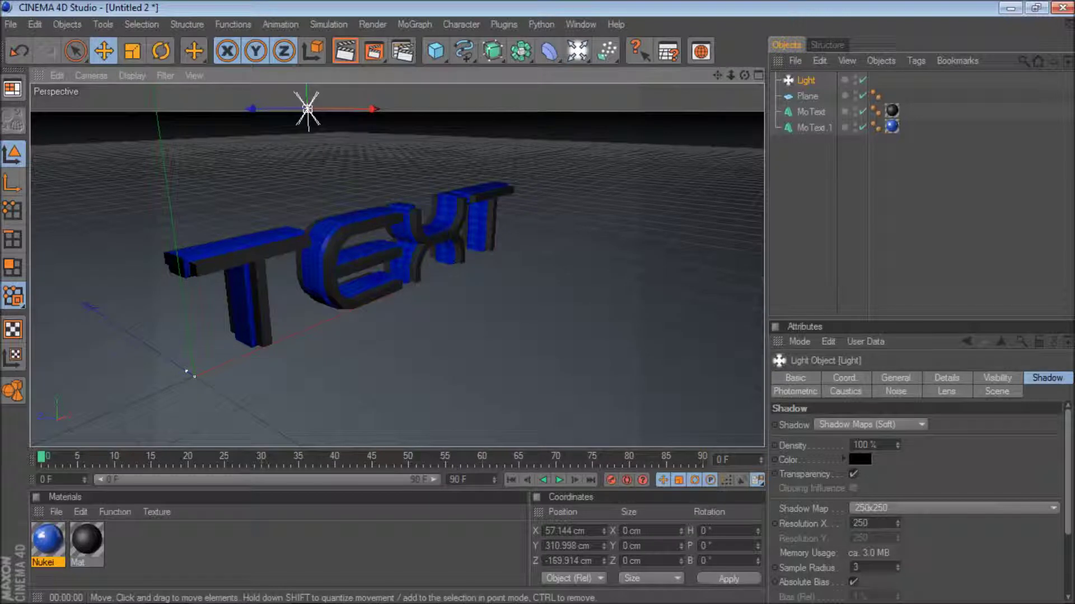
pyautogui.click(344, 51)
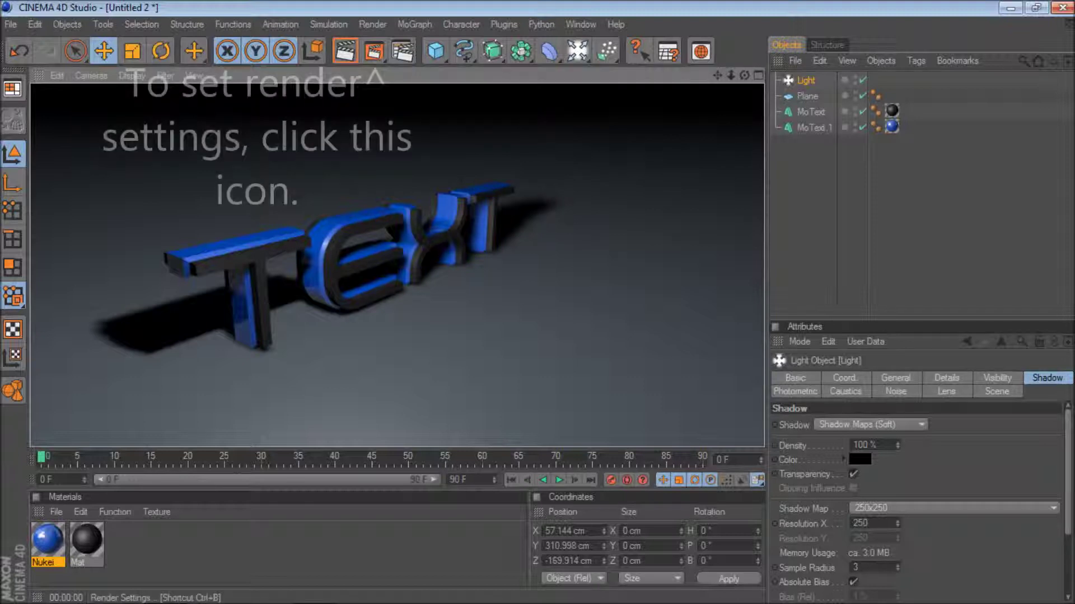
# Step: Set the render output size to 1920 x 1080 pixels, check the Save settings, then close Render Settings
pyautogui.click(402, 51)
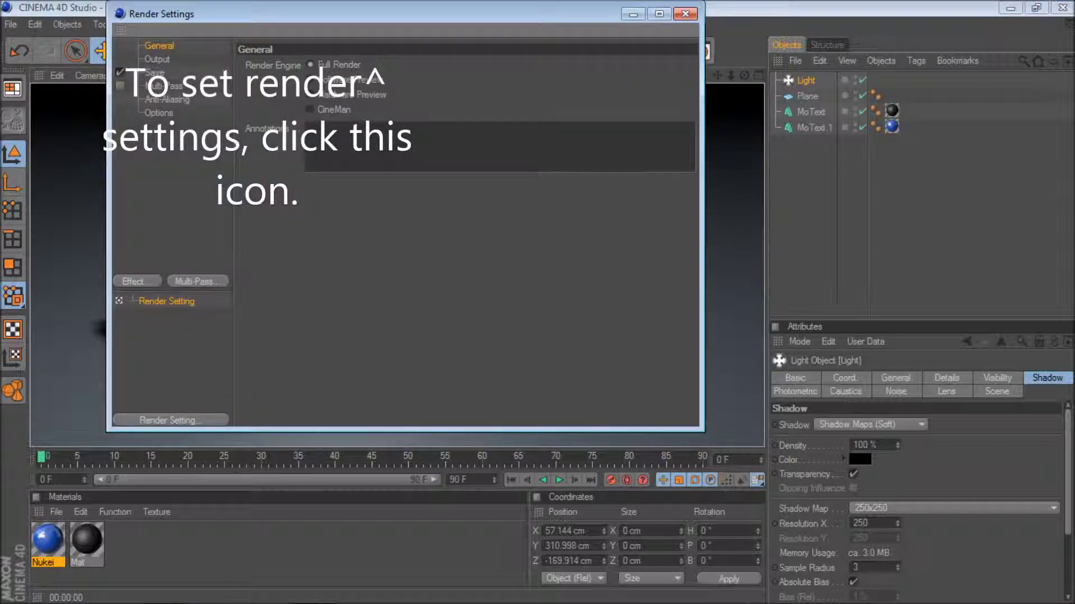
pyautogui.click(157, 58)
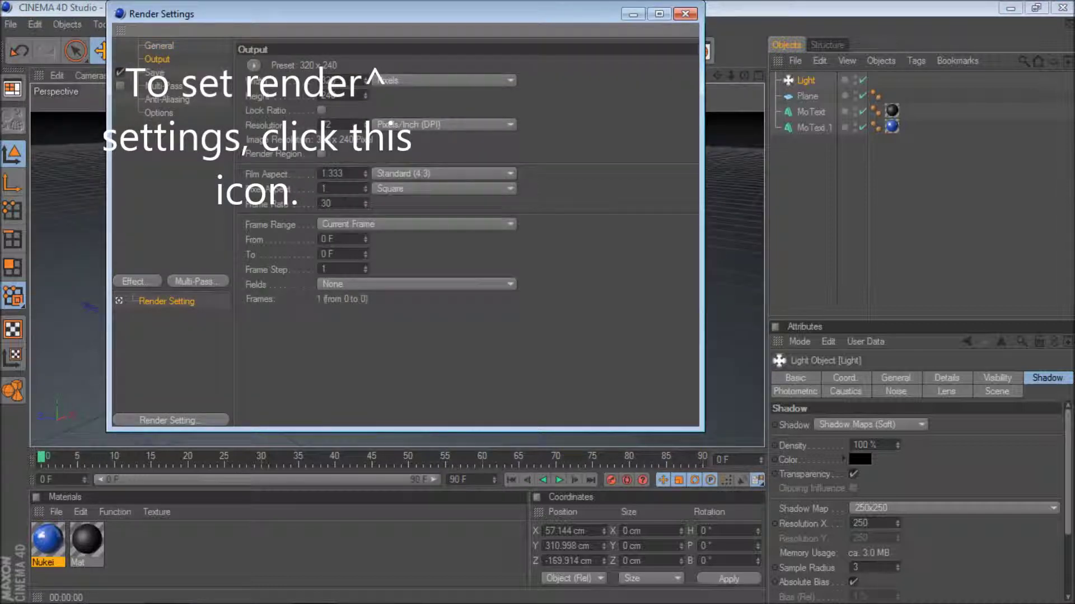
pyautogui.doubleClick(327, 80)
pyautogui.write('1920')
pyautogui.press('Tab')
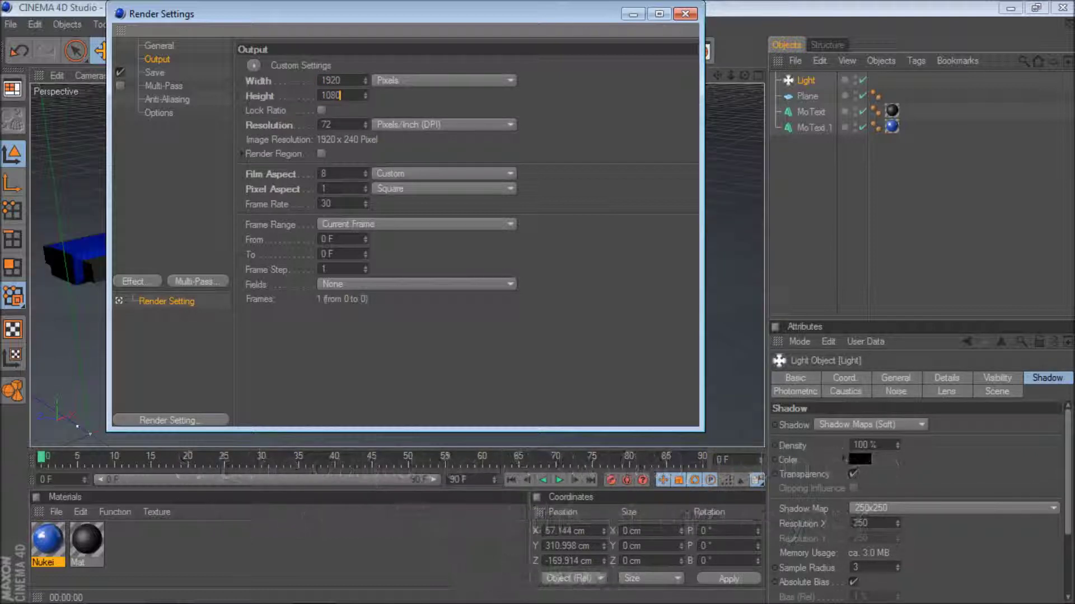
pyautogui.click(154, 72)
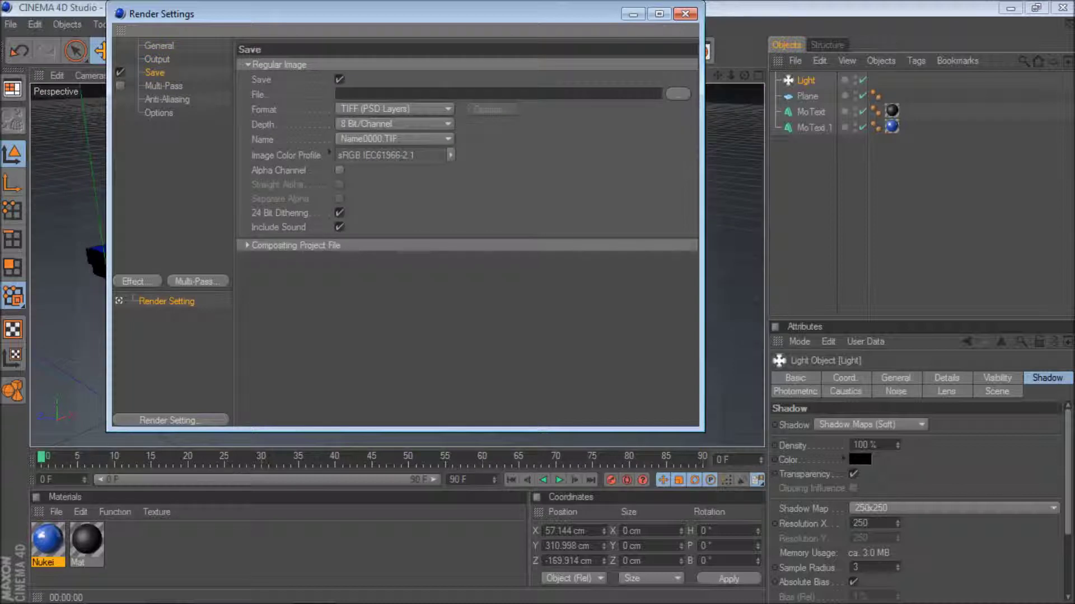
pyautogui.click(678, 93)
pyautogui.click(685, 14)
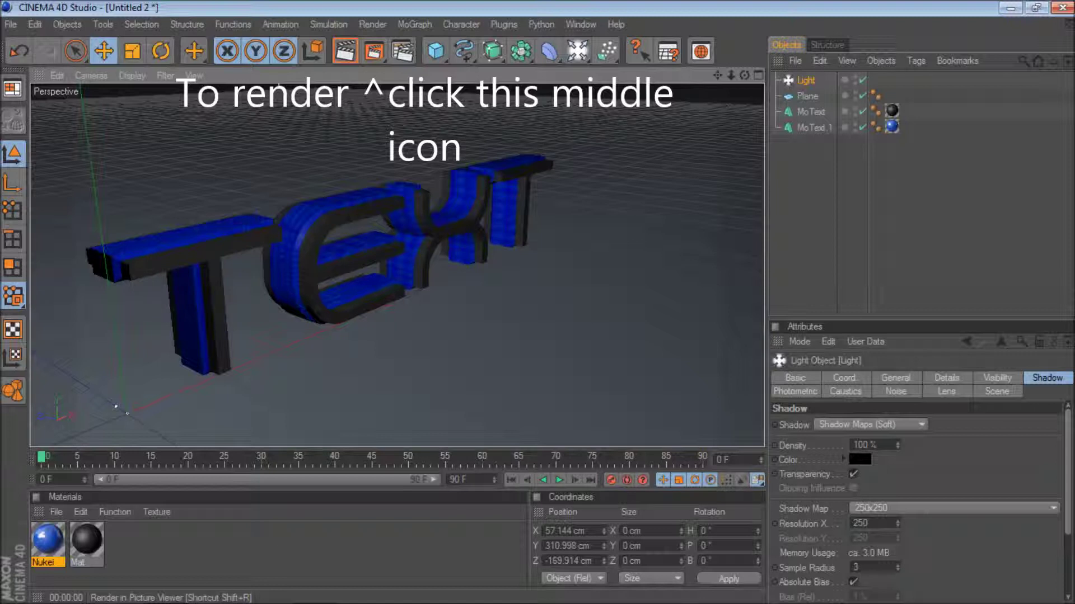
# Step: Render the final 1920x1080 image in the Picture Viewer, then close the viewer
pyautogui.click(373, 51)
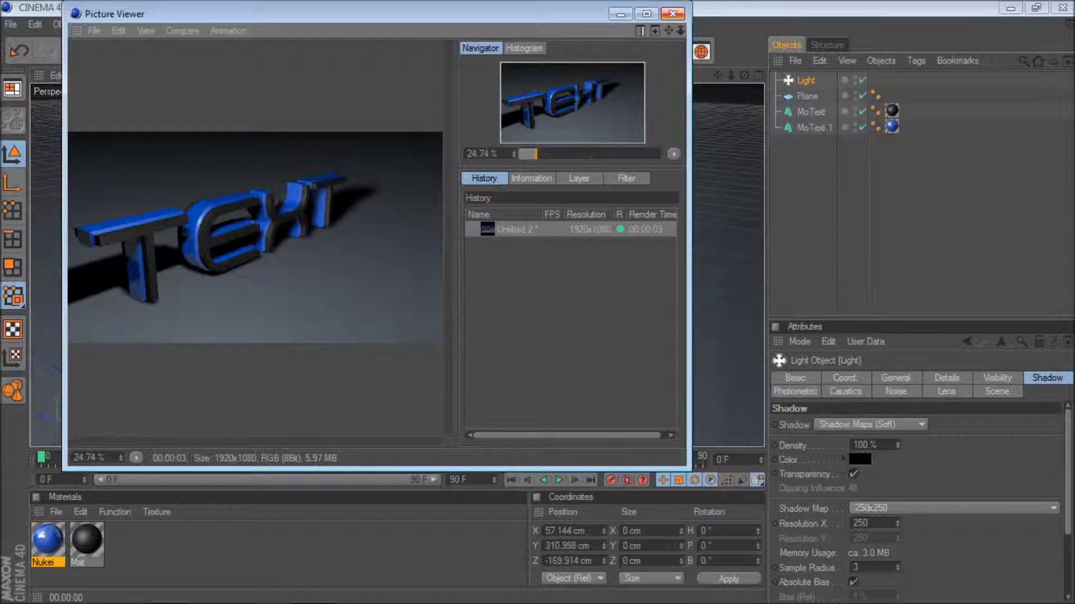
pyautogui.hotkey('alt', 'F4')
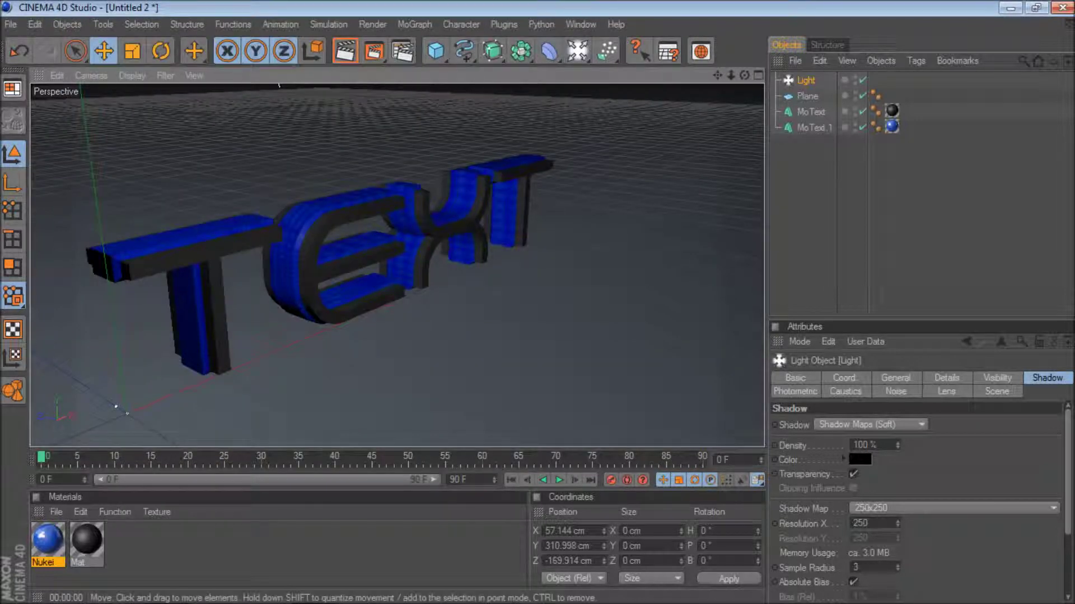